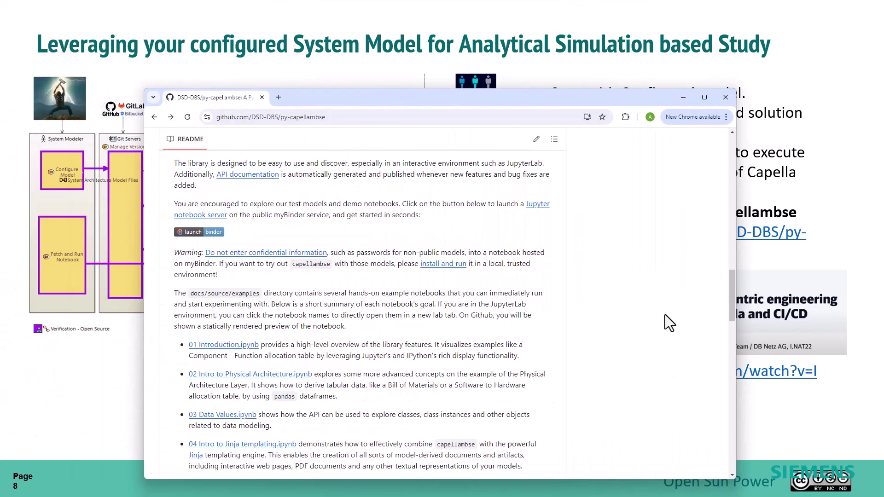
Scroll the py-capellambse README to its example notebooks list and nudge the Chrome window left and down
{"action": "scroll", "coordinate": [666, 315], "scroll_direction": "up", "scroll_amount": 1}
{"action": "scroll", "coordinate": [665, 315], "scroll_direction": "up", "scroll_amount": 4}
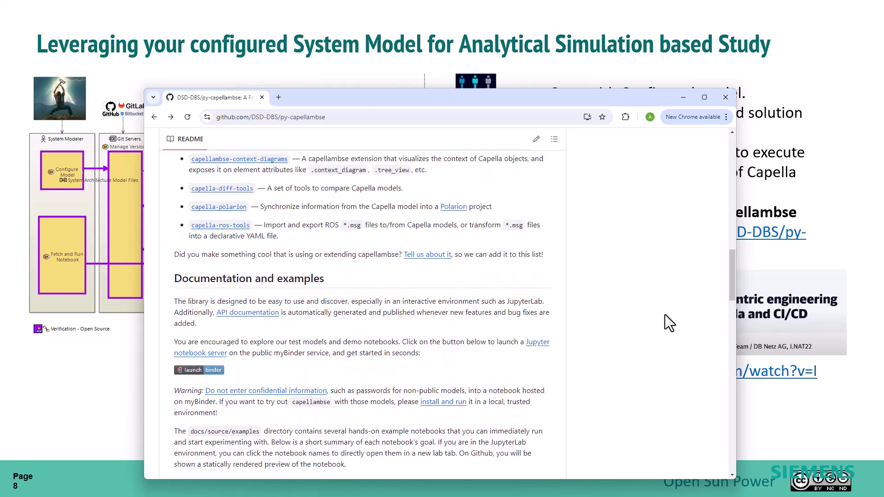
{"action": "scroll", "coordinate": [667, 321], "scroll_direction": "down", "scroll_amount": 4}
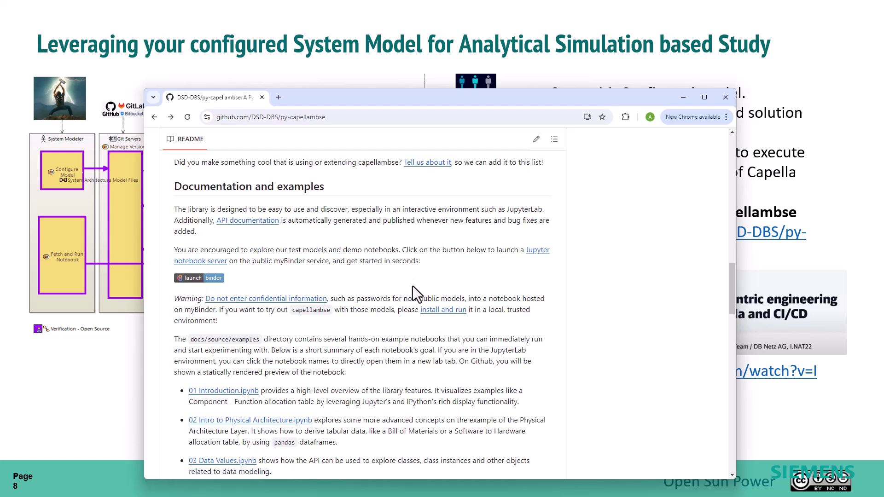
{"action": "scroll", "coordinate": [417, 285], "scroll_direction": "down", "scroll_amount": 1}
{"action": "scroll", "coordinate": [414, 288], "scroll_direction": "down", "scroll_amount": 2}
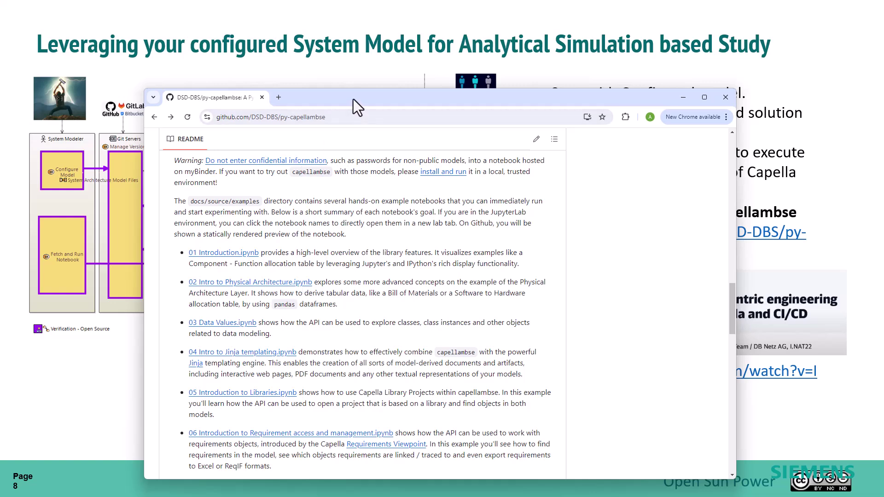
{"action": "mouse_move", "coordinate": [353, 100]}
{"action": "left_mouse_down"}
{"action": "mouse_move", "coordinate": [321, 113]}
{"action": "mouse_move", "coordinate": [332, 116]}
{"action": "mouse_move", "coordinate": [343, 104]}
{"action": "left_mouse_up"}
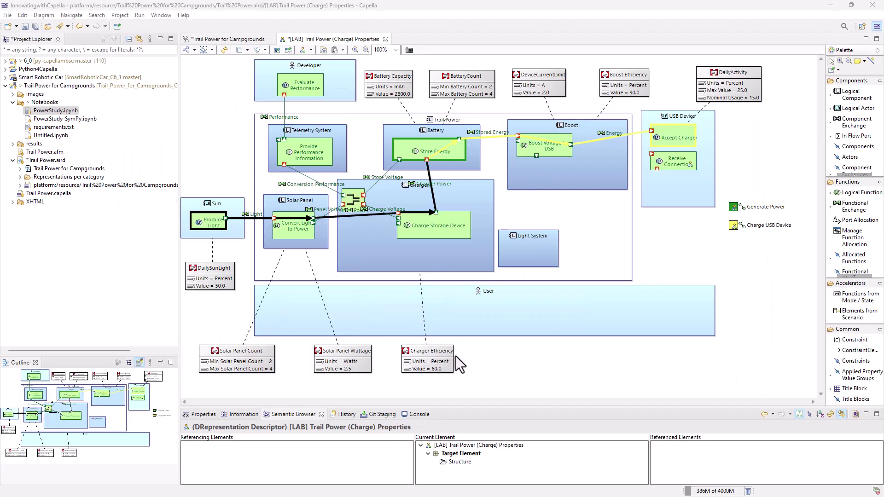
Narrow Project Explorer to a slim column so the Trail Power (Charge) Properties diagram gets more room
{"action": "left_click_drag", "start_coordinate": [178, 186], "coordinate": [115, 198]}
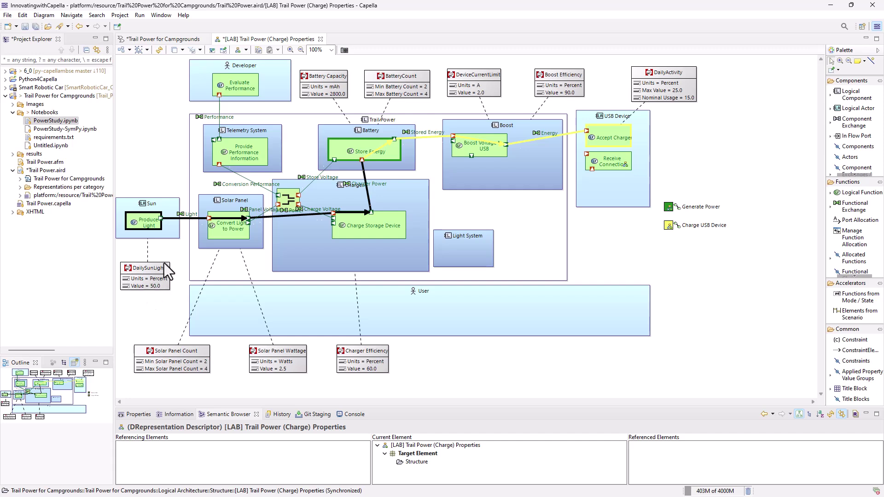
Select the Solar Panel component to list its Solar Panel Wattage and Solar Panel Count groups
{"action": "left_click", "coordinate": [226, 206]}
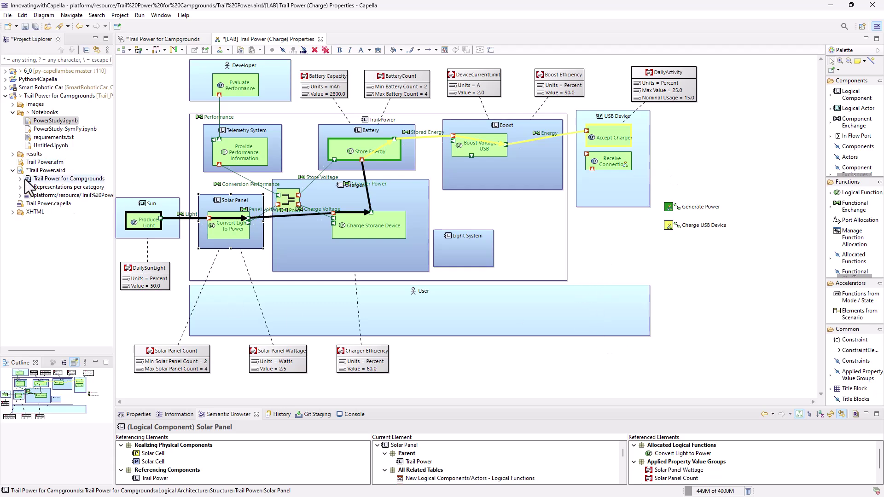
Locate the DailySunLight property group in the model tree
{"action": "left_click", "coordinate": [143, 268]}
{"action": "right_click", "coordinate": [144, 267]}
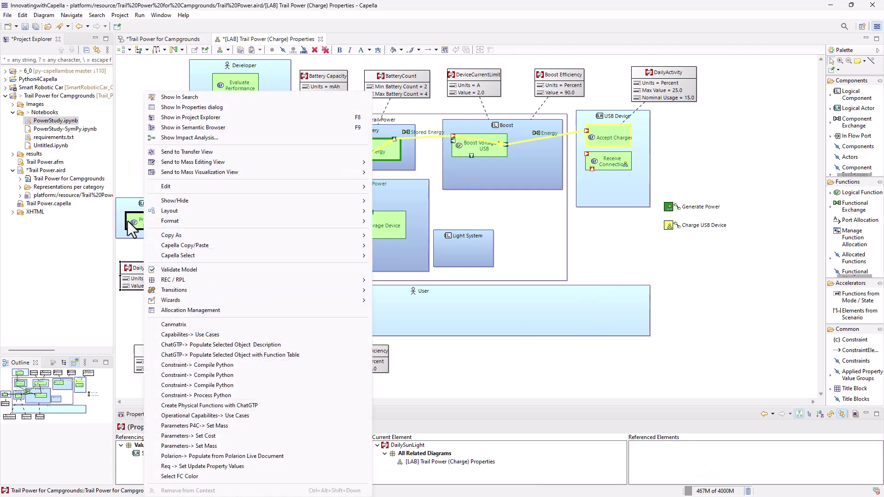
{"action": "left_click", "coordinate": [173, 116]}
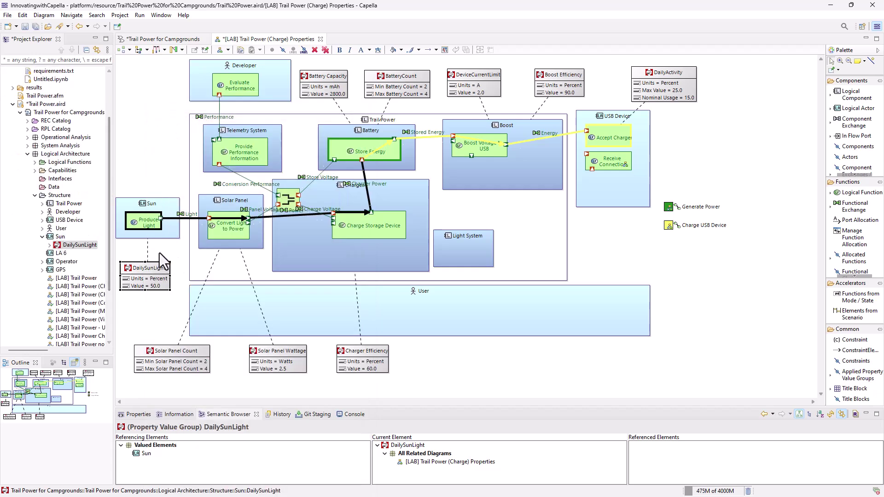
Add PropertyValueGroup 2 to the Sun component, then start adding a Float Property Value to it
{"action": "left_click", "coordinate": [54, 239]}
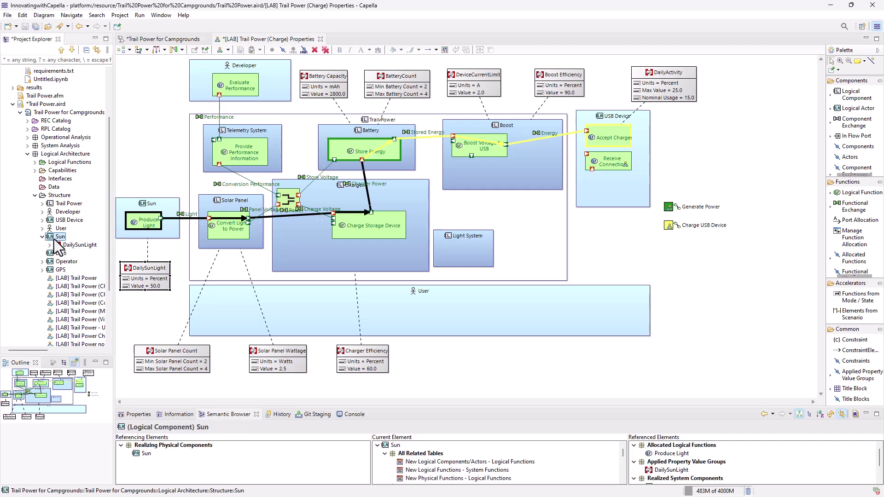
{"action": "right_click", "coordinate": [54, 238]}
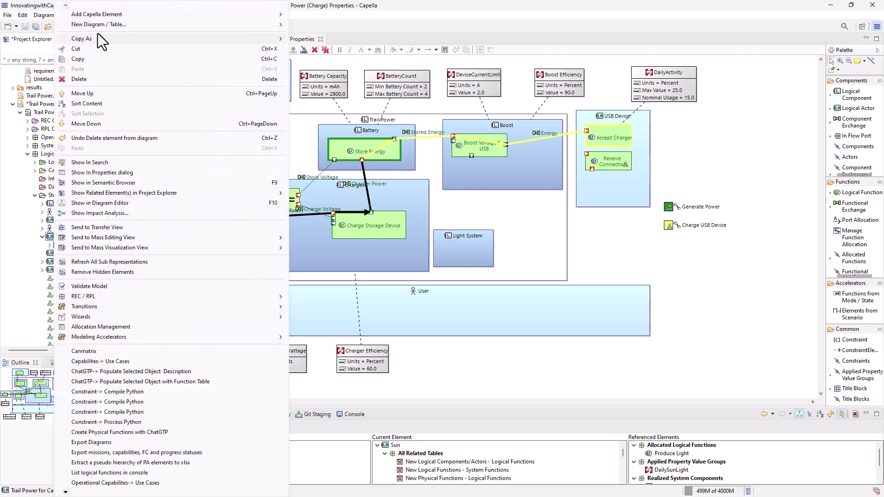
{"action": "mouse_move", "coordinate": [92, 14]}
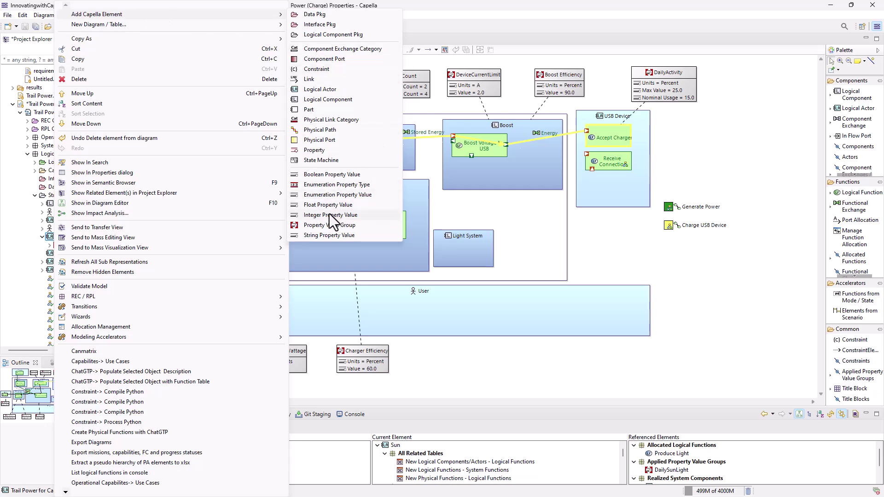
{"action": "left_click", "coordinate": [321, 226]}
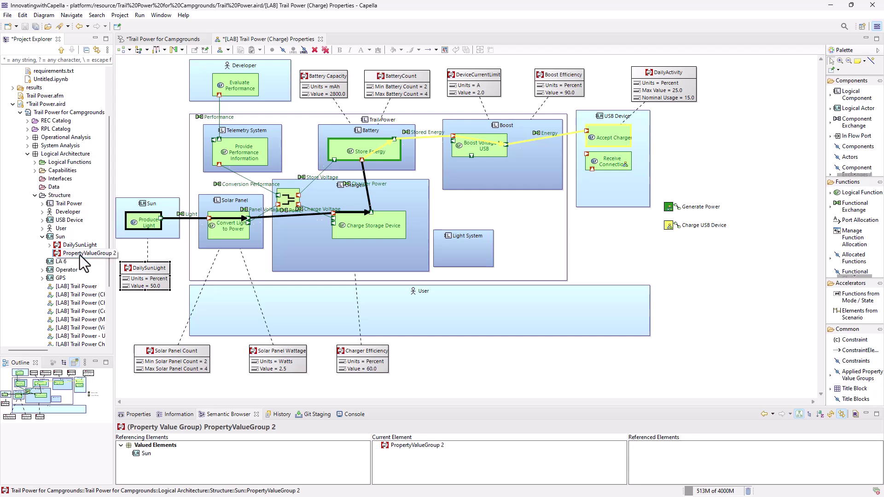
{"action": "right_click", "coordinate": [57, 254]}
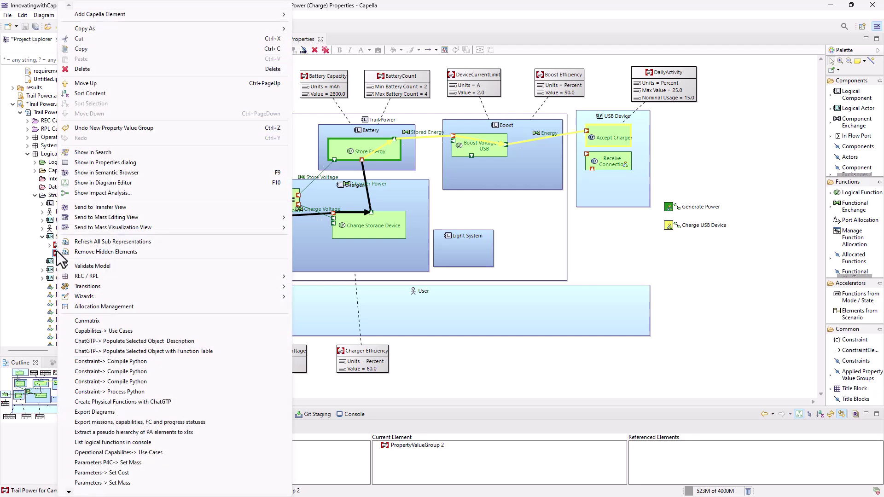
{"action": "mouse_move", "coordinate": [136, 18]}
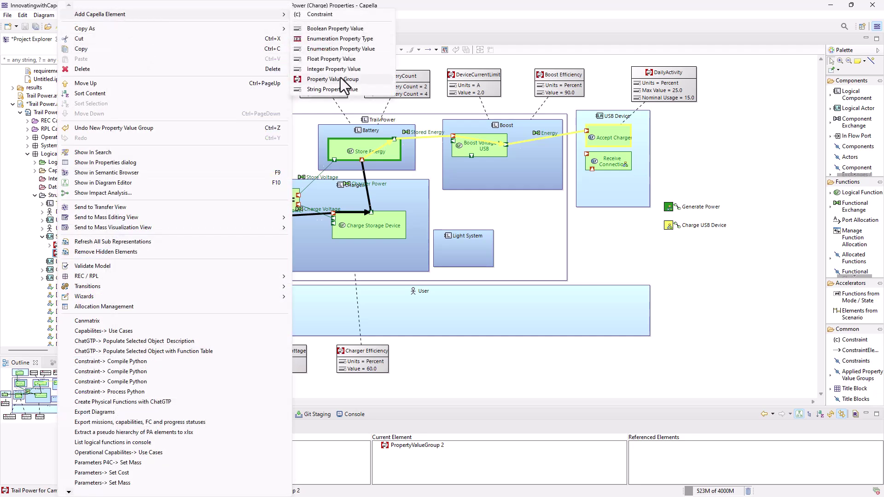
Add FloatPropertyValue 1 to the group and place PropertyValueGroup 2 at the diagram's left edge
{"action": "left_click", "coordinate": [323, 57]}
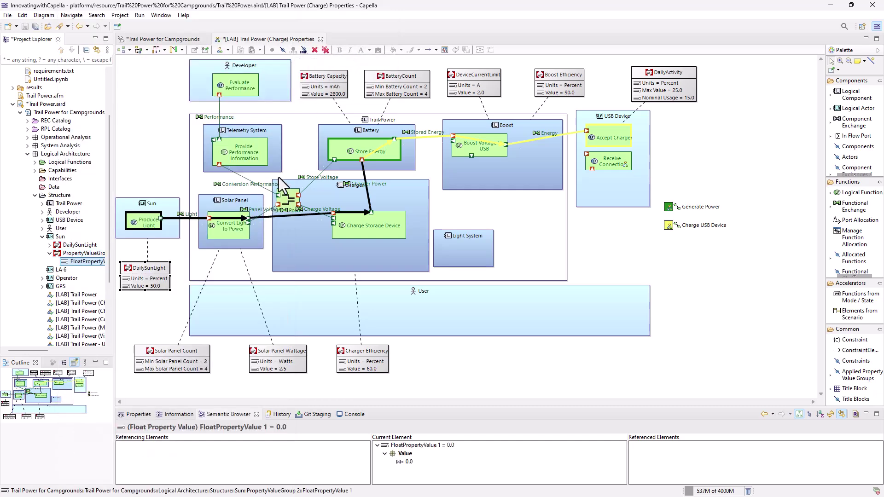
{"action": "left_click", "coordinate": [470, 361]}
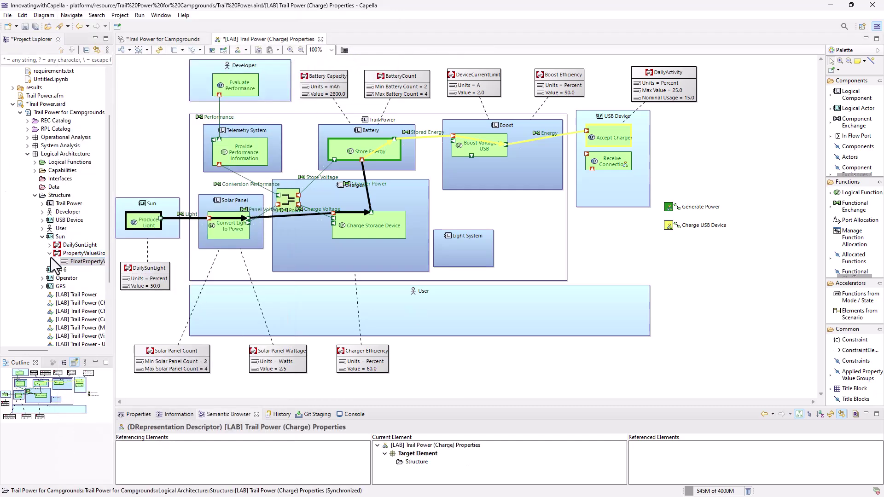
{"action": "left_click_drag", "start_coordinate": [56, 255], "coordinate": [142, 145]}
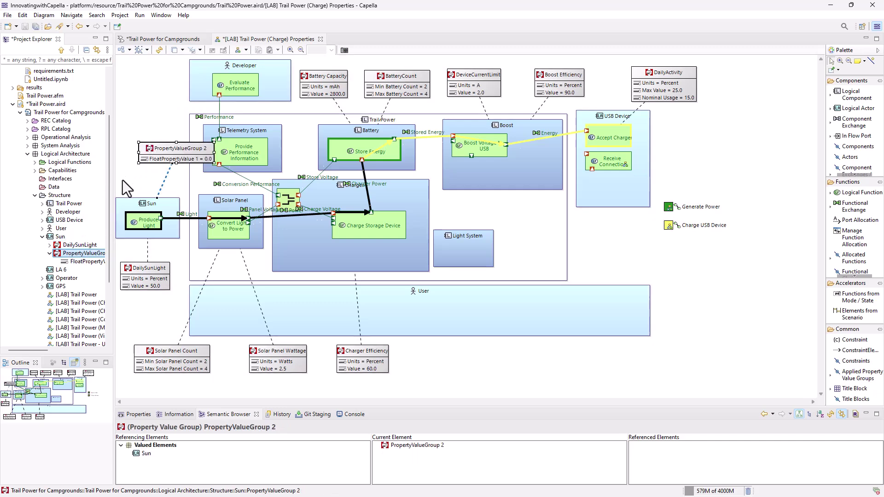
{"action": "left_click_drag", "start_coordinate": [148, 147], "coordinate": [131, 148]}
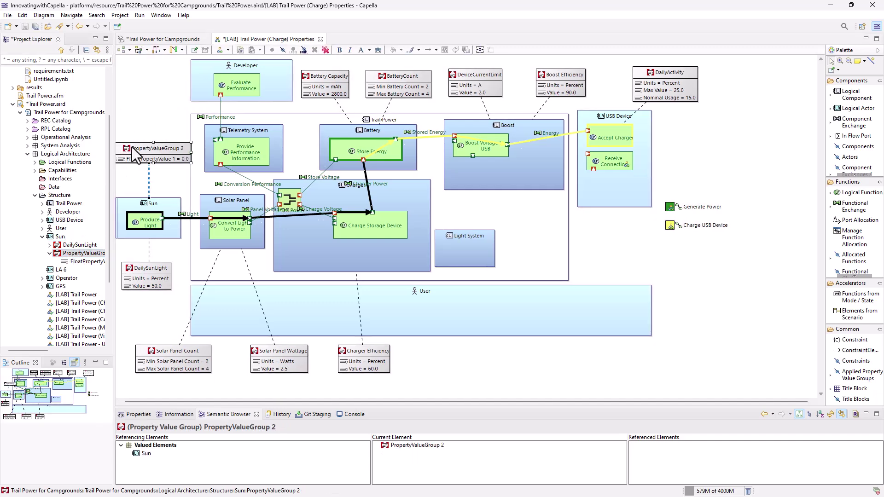
Delete PropertyValueGroup 2 from the model and widen the model tree
{"action": "left_click", "coordinate": [324, 50]}
{"action": "left_click", "coordinate": [538, 327]}
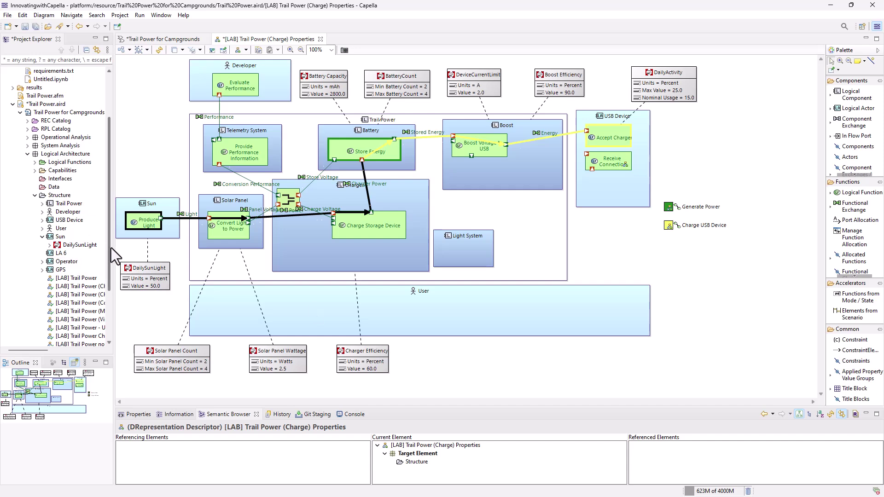
{"action": "left_click_drag", "start_coordinate": [114, 251], "coordinate": [155, 251]}
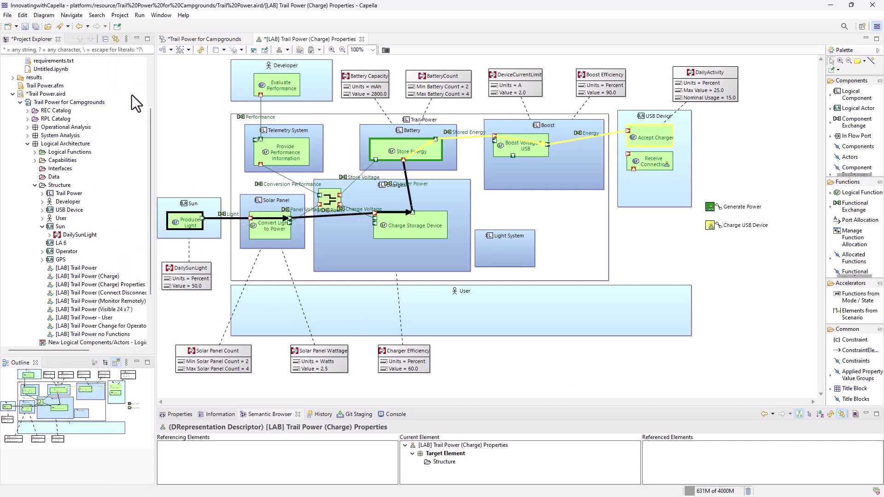
Start a Git commit of the Trail Power for Campgrounds project through Team > Commit…
{"action": "left_click_drag", "start_coordinate": [150, 111], "coordinate": [149, 79]}
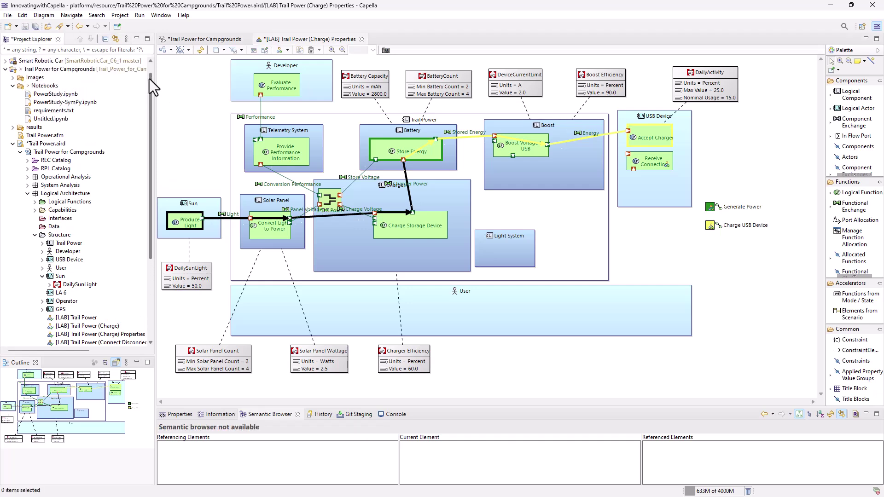
{"action": "right_click", "coordinate": [61, 71]}
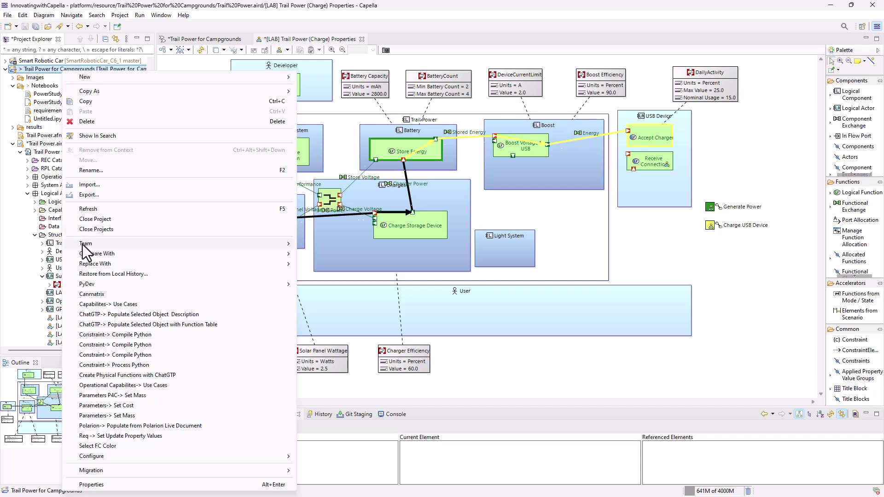
{"action": "mouse_move", "coordinate": [83, 244]}
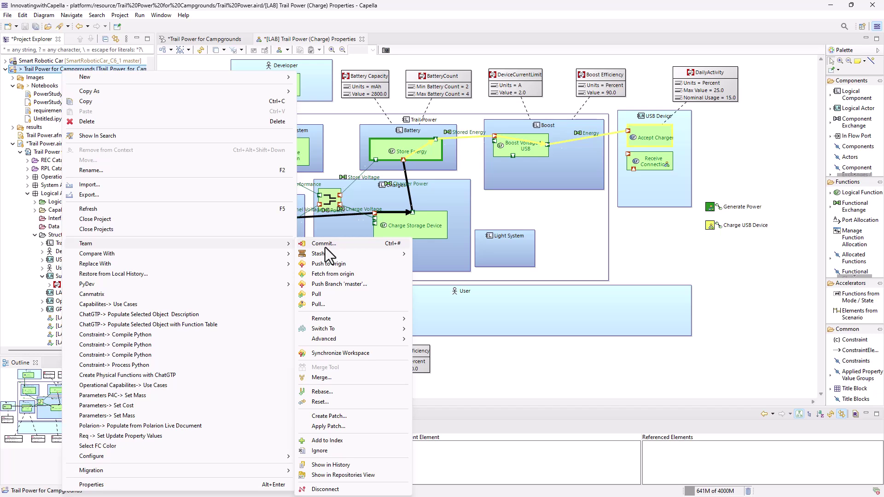
{"action": "left_click", "coordinate": [514, 376]}
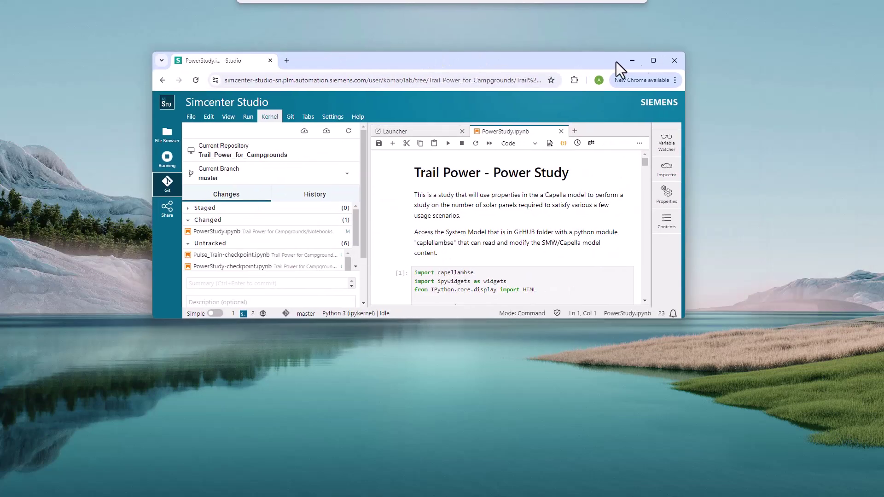
Maximize the Chrome window so the PowerStudy.ipynb notebook fills the screen
{"action": "left_click", "coordinate": [655, 62]}
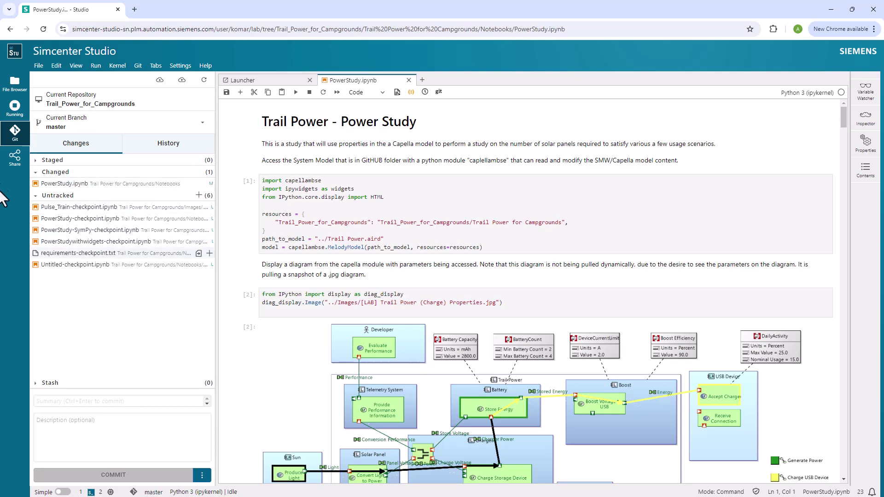
Show the file browser at Trail_Power_for_Campgrounds > Trail Power for Campgrounds > Notebooks beside the notebook
{"action": "left_click", "coordinate": [15, 82]}
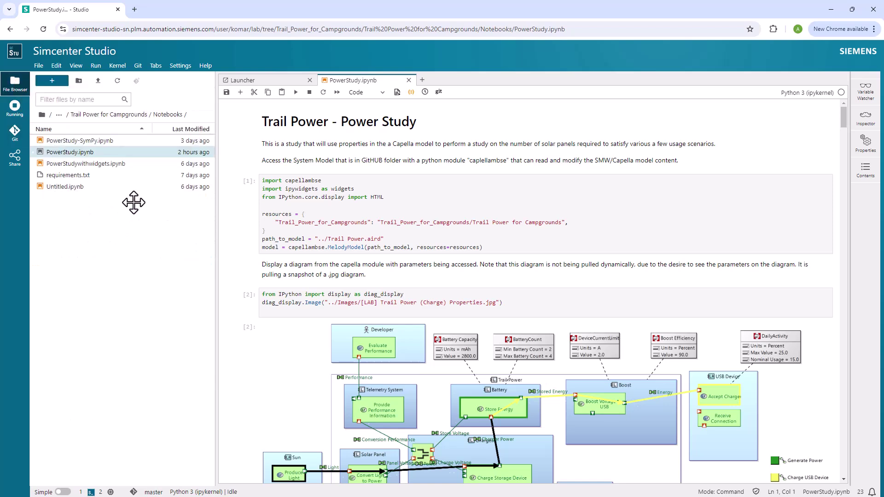
{"action": "key", "text": "ctrl+b"}
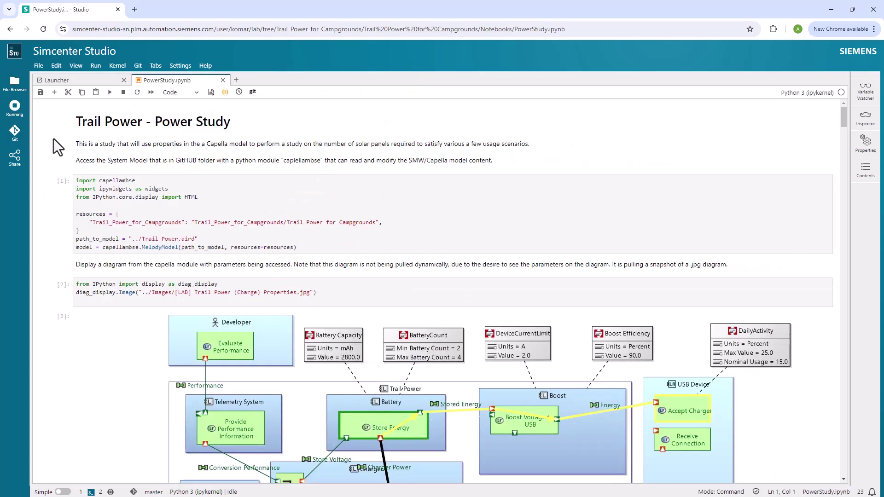
{"action": "left_click", "coordinate": [15, 83]}
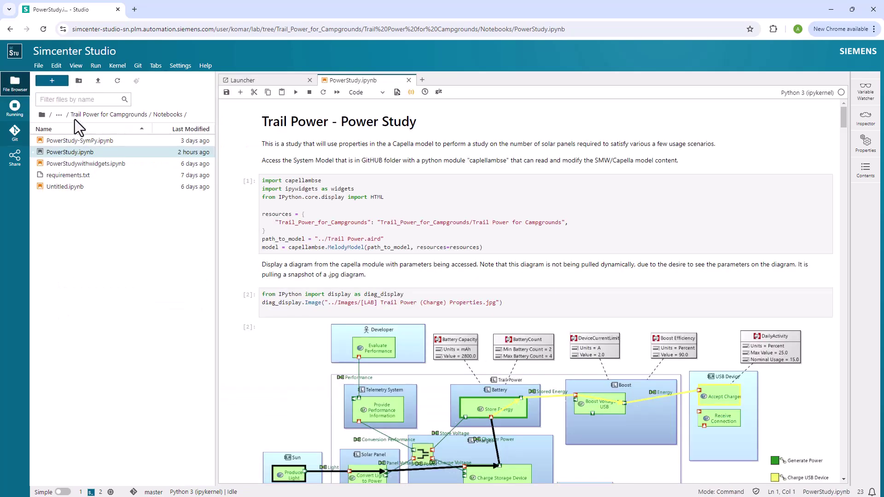
{"action": "left_click", "coordinate": [43, 116]}
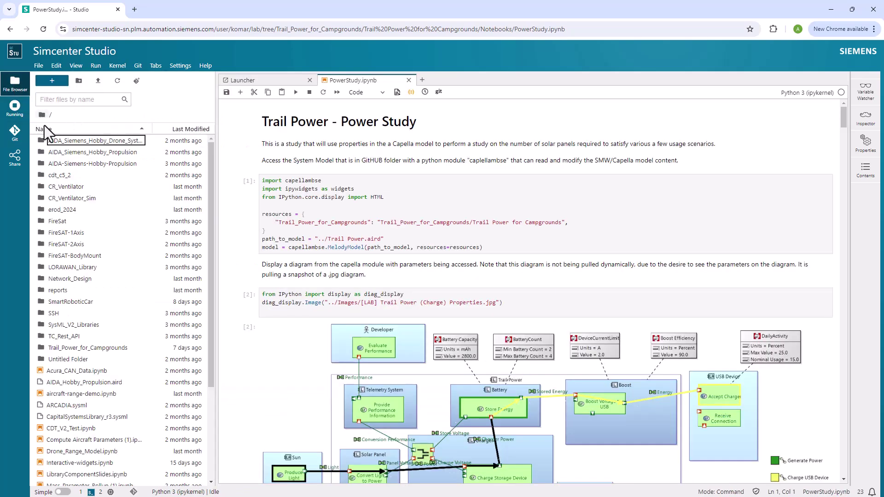
{"action": "double_click", "coordinate": [43, 347]}
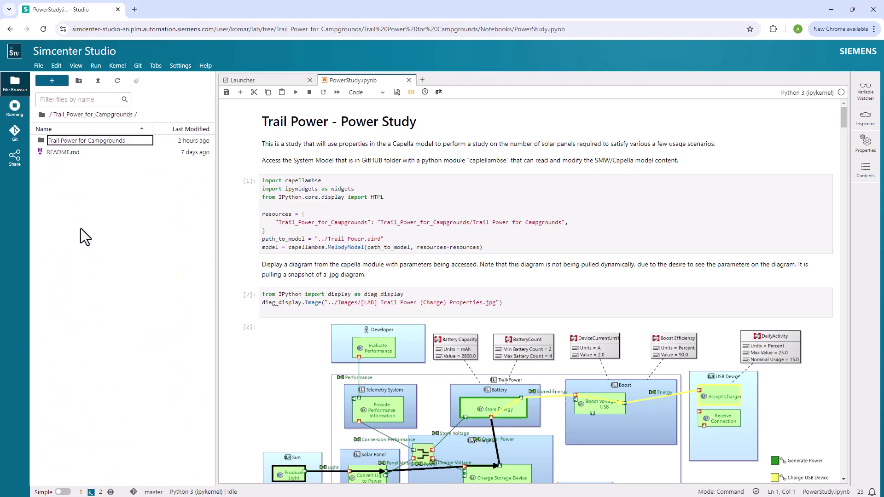
{"action": "double_click", "coordinate": [43, 141]}
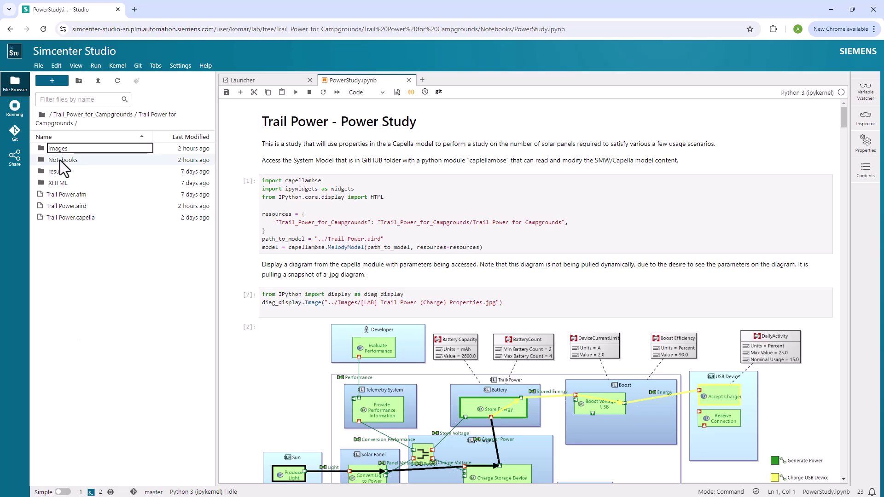
{"action": "double_click", "coordinate": [42, 159]}
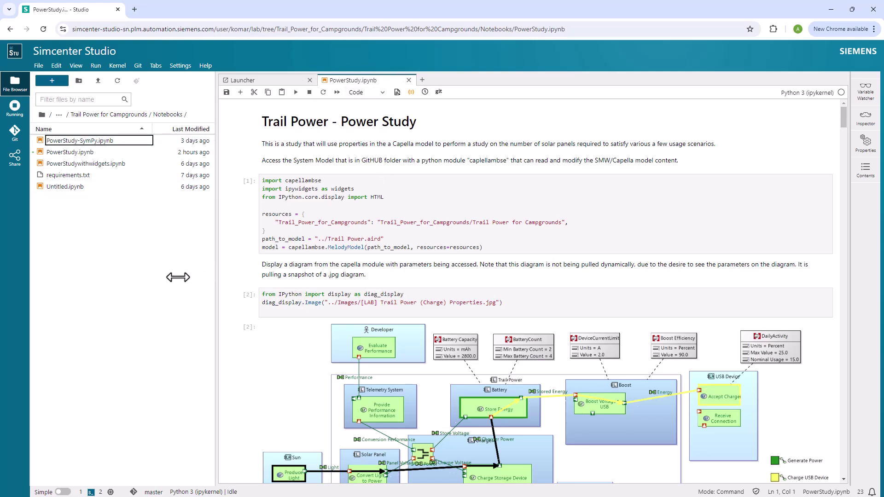
{"action": "left_click_drag", "start_coordinate": [221, 278], "coordinate": [220, 278]}
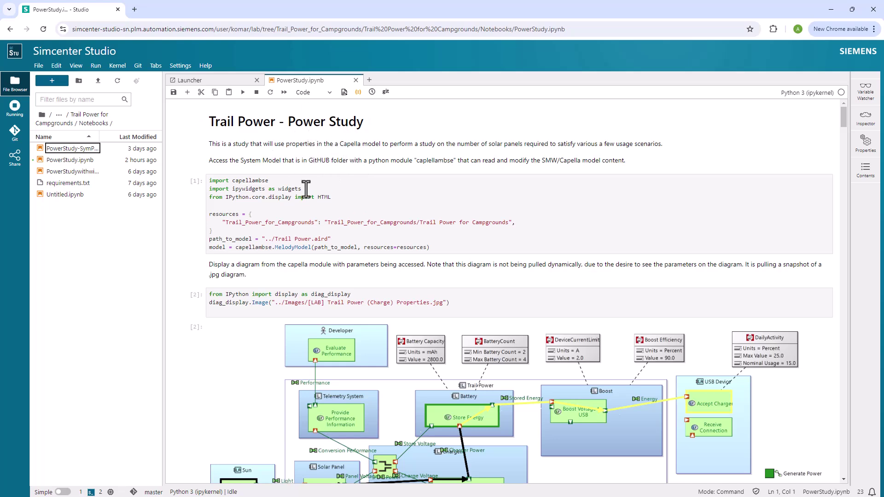
{"action": "scroll", "coordinate": [305, 190], "scroll_direction": "down", "scroll_amount": 1}
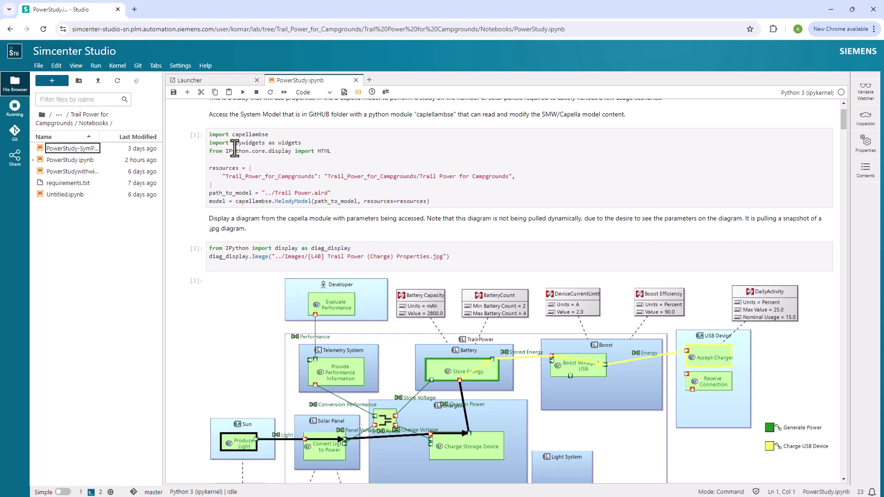
{"action": "scroll", "coordinate": [284, 180], "scroll_direction": "down", "scroll_amount": 1}
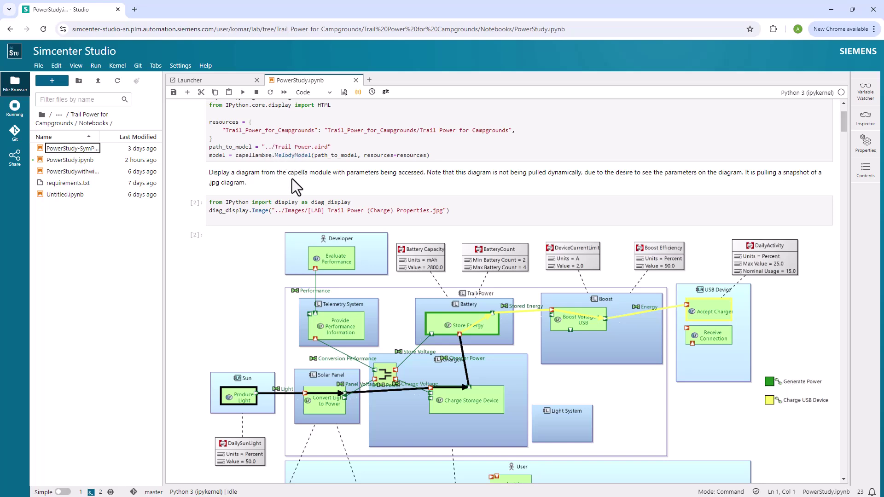
{"action": "scroll", "coordinate": [296, 181], "scroll_direction": "down", "scroll_amount": 1}
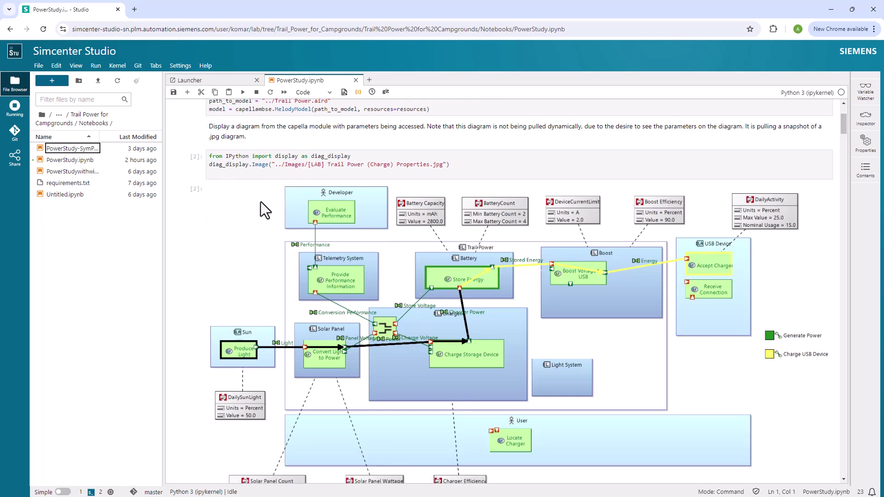
{"action": "scroll", "coordinate": [261, 202], "scroll_direction": "down", "scroll_amount": 1}
{"action": "scroll", "coordinate": [261, 202], "scroll_direction": "up", "scroll_amount": 2}
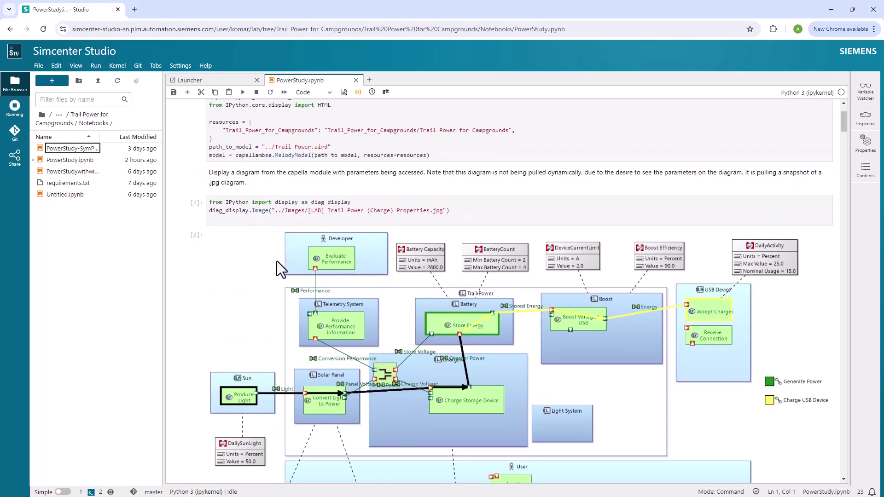
{"action": "scroll", "coordinate": [396, 281], "scroll_direction": "down", "scroll_amount": 1}
{"action": "scroll", "coordinate": [386, 239], "scroll_direction": "down", "scroll_amount": 1}
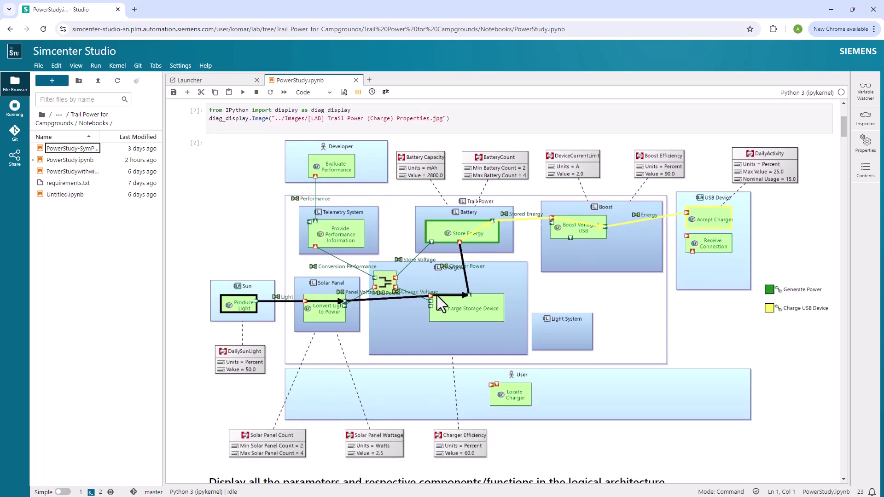
{"action": "scroll", "coordinate": [437, 296], "scroll_direction": "down", "scroll_amount": 6}
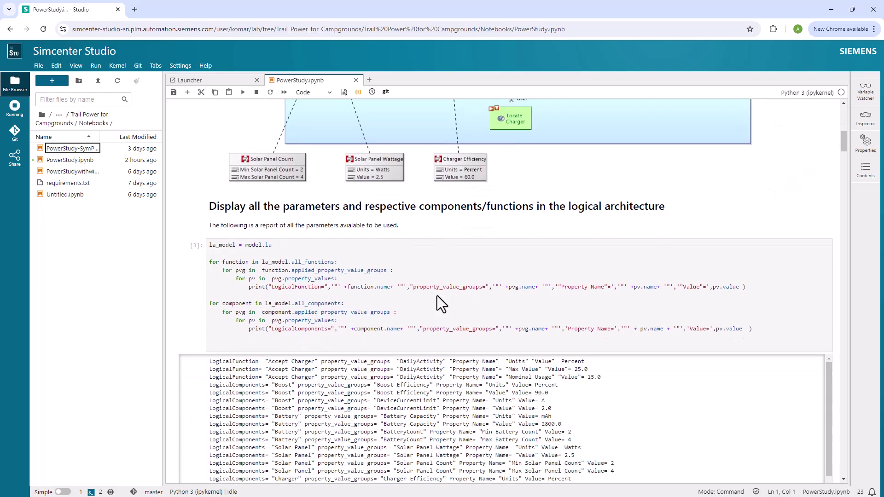
{"action": "scroll", "coordinate": [437, 302], "scroll_direction": "down", "scroll_amount": 2}
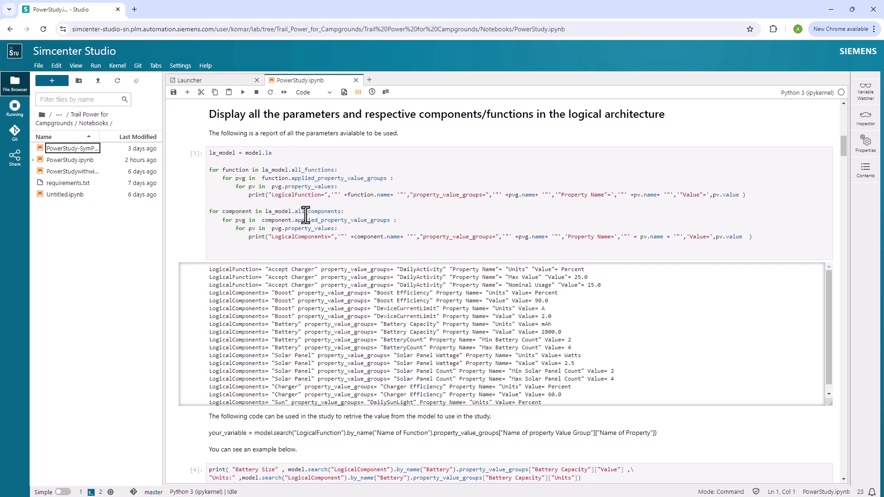
{"action": "scroll", "coordinate": [327, 224], "scroll_direction": "down", "scroll_amount": 2}
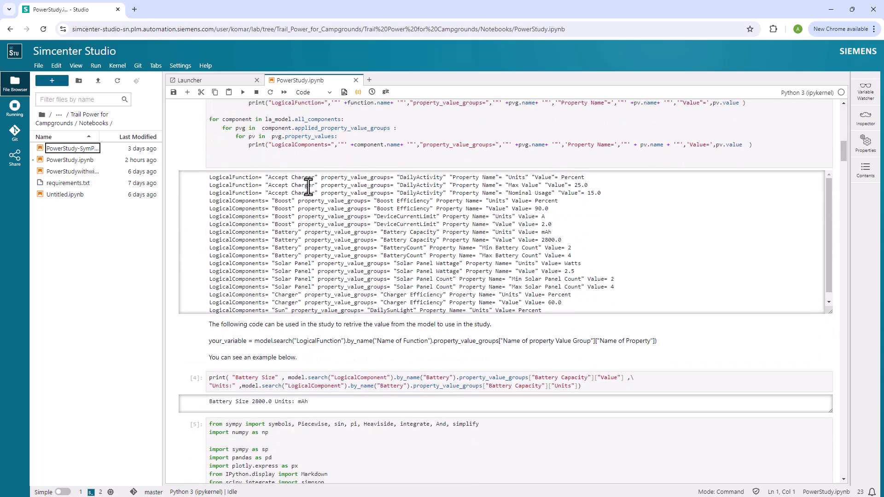
{"action": "scroll", "coordinate": [308, 186], "scroll_direction": "down", "scroll_amount": 4}
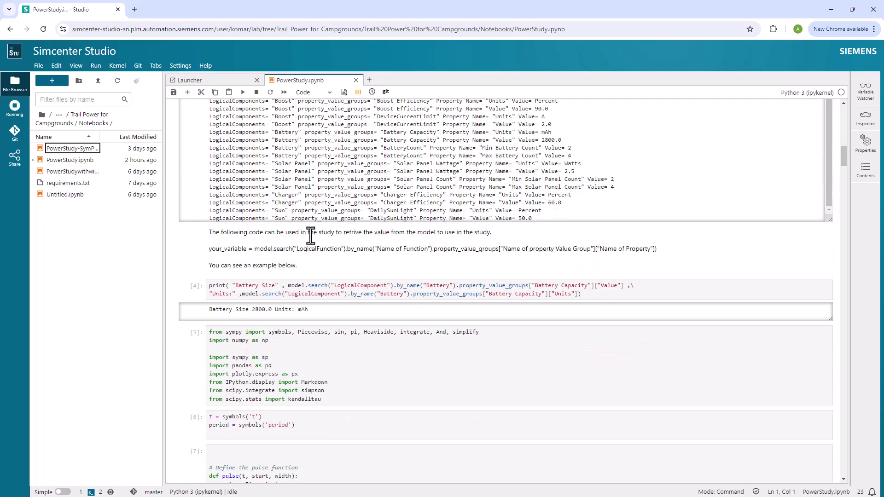
{"action": "scroll", "coordinate": [311, 236], "scroll_direction": "up", "scroll_amount": 4}
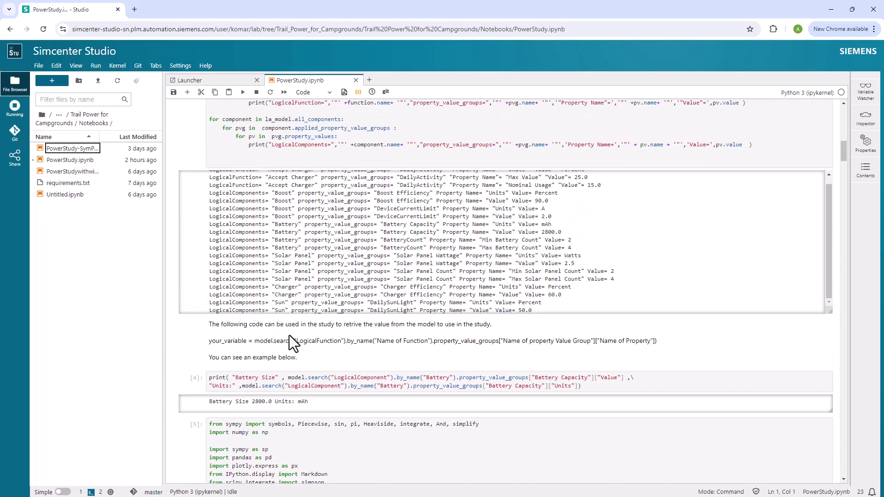
{"action": "scroll", "coordinate": [291, 343], "scroll_direction": "down", "scroll_amount": 1}
{"action": "scroll", "coordinate": [291, 343], "scroll_direction": "down", "scroll_amount": 2}
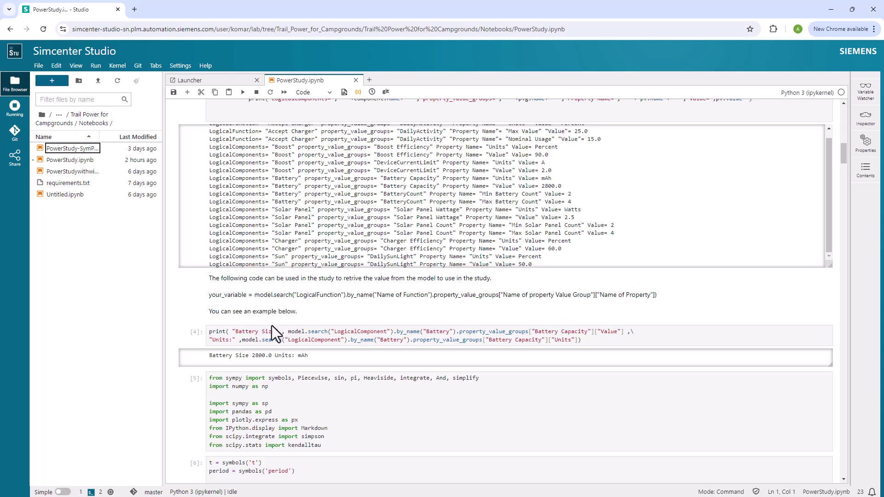
{"action": "scroll", "coordinate": [261, 332], "scroll_direction": "down", "scroll_amount": 1}
{"action": "scroll", "coordinate": [260, 331], "scroll_direction": "down", "scroll_amount": 1}
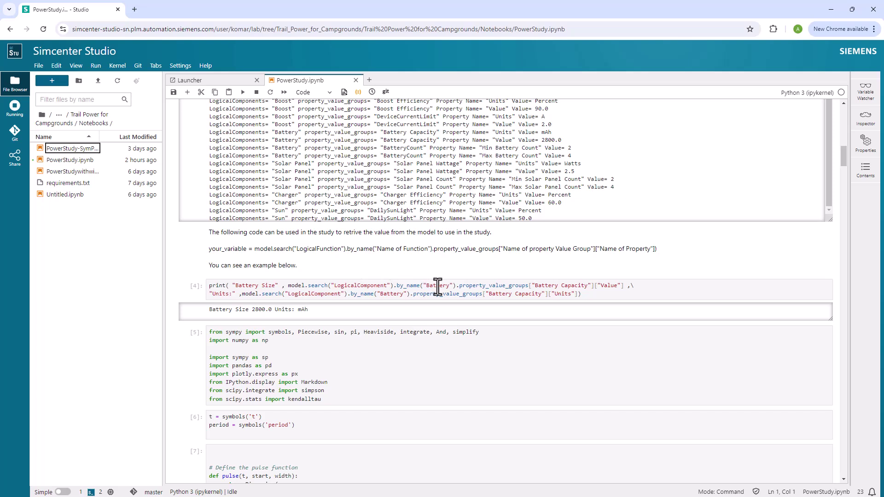
{"action": "scroll", "coordinate": [437, 285], "scroll_direction": "down", "scroll_amount": 2}
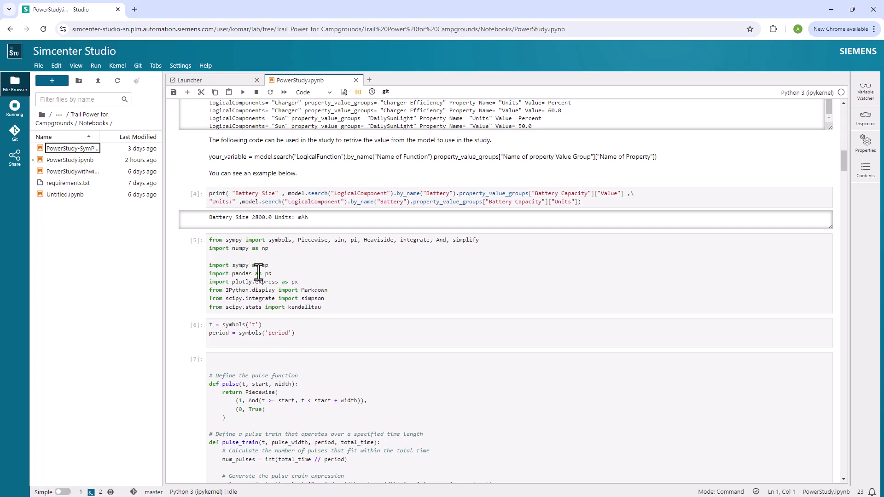
{"action": "scroll", "coordinate": [393, 269], "scroll_direction": "down", "scroll_amount": 1}
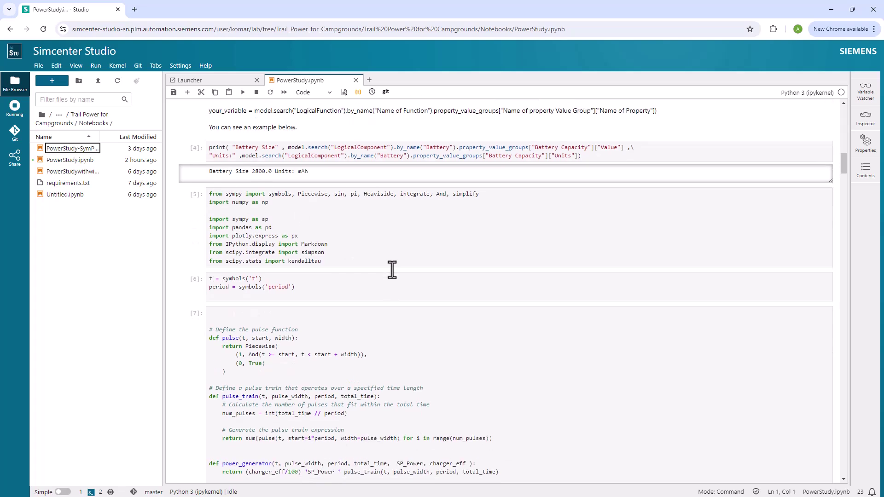
{"action": "scroll", "coordinate": [392, 281], "scroll_direction": "down", "scroll_amount": 1}
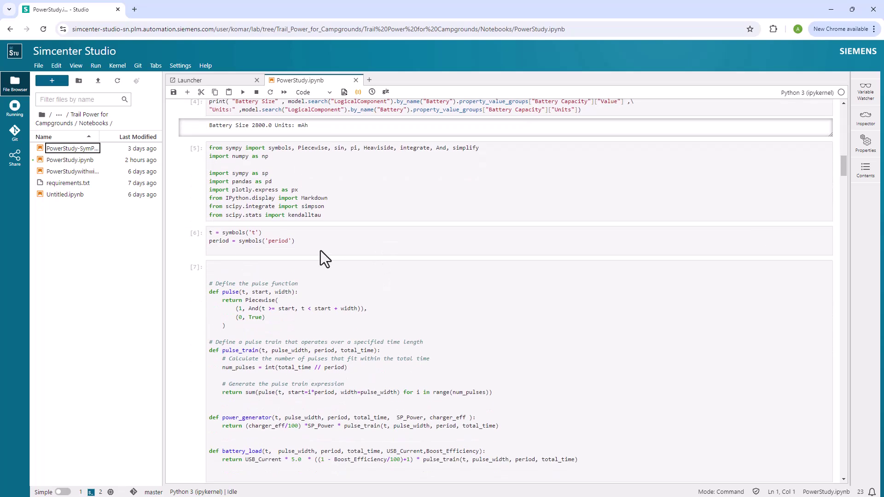
{"action": "scroll", "coordinate": [363, 254], "scroll_direction": "down", "scroll_amount": 1}
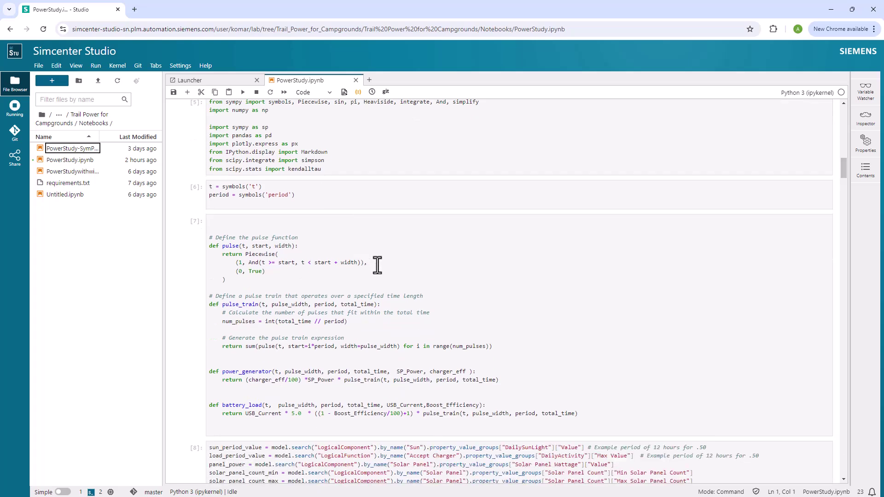
{"action": "scroll", "coordinate": [378, 266], "scroll_direction": "down", "scroll_amount": 1}
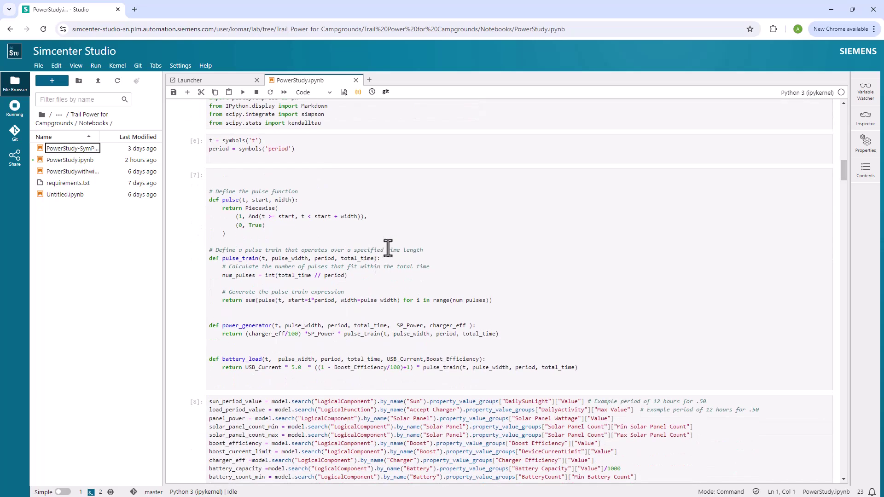
{"action": "scroll", "coordinate": [296, 246], "scroll_direction": "down", "scroll_amount": 1}
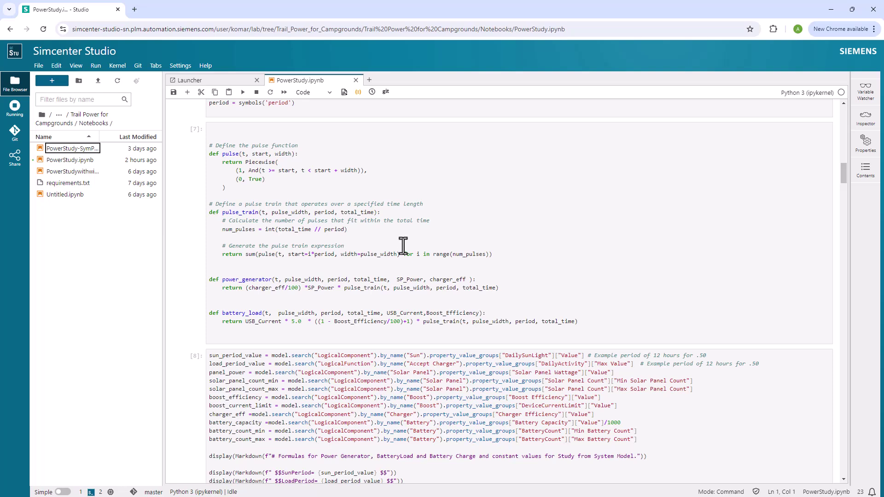
{"action": "scroll", "coordinate": [405, 244], "scroll_direction": "up", "scroll_amount": 5}
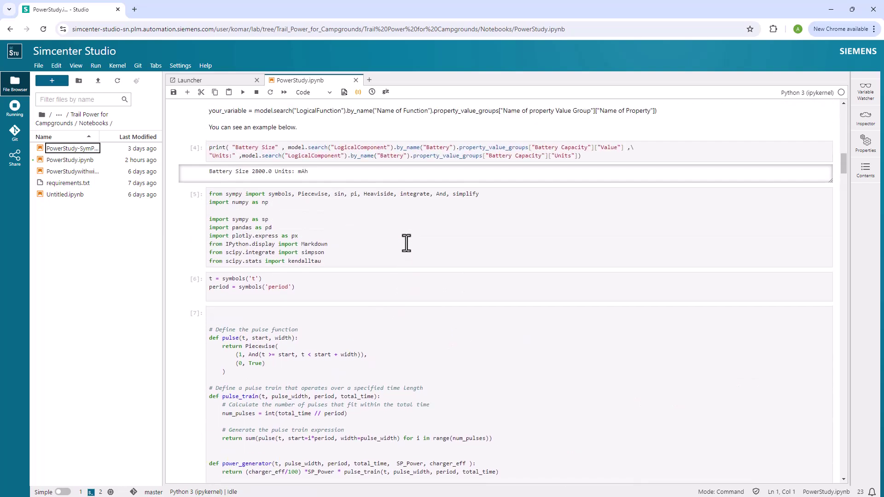
{"action": "scroll", "coordinate": [407, 244], "scroll_direction": "up", "scroll_amount": 5}
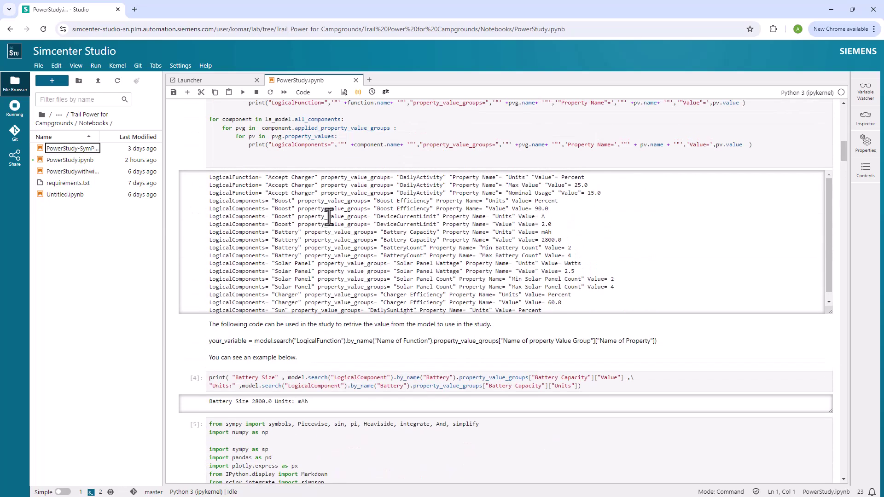
{"action": "scroll", "coordinate": [329, 217], "scroll_direction": "up", "scroll_amount": 2}
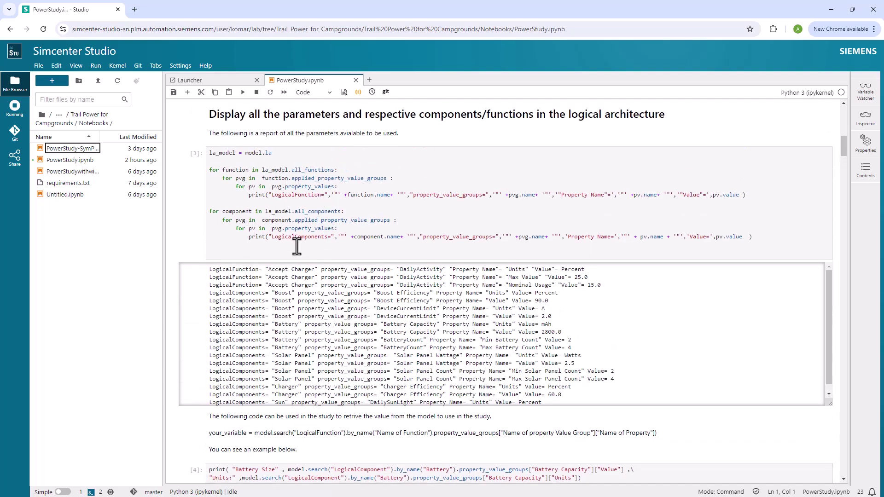
{"action": "scroll", "coordinate": [297, 247], "scroll_direction": "down", "scroll_amount": 10}
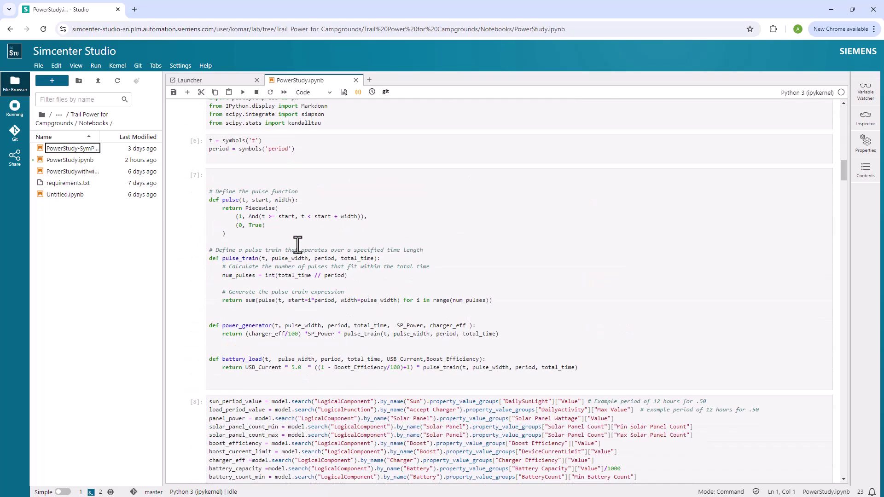
{"action": "scroll", "coordinate": [383, 321], "scroll_direction": "down", "scroll_amount": 1}
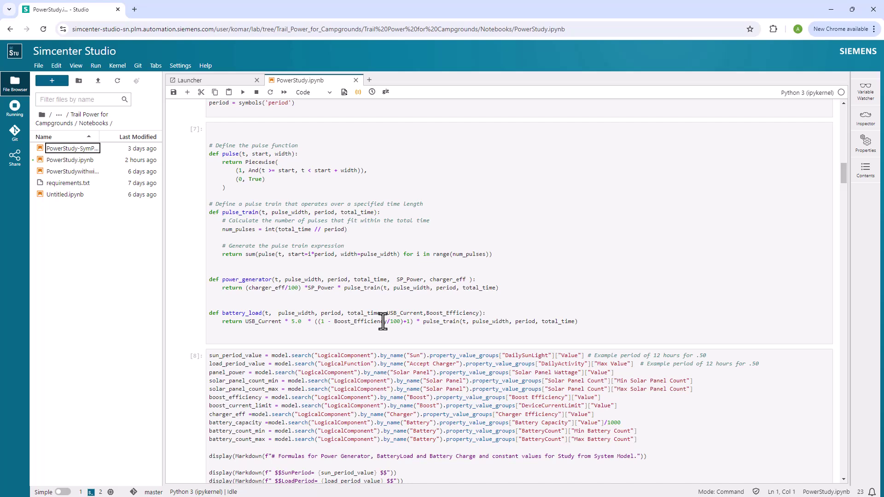
{"action": "scroll", "coordinate": [286, 331], "scroll_direction": "down", "scroll_amount": 3}
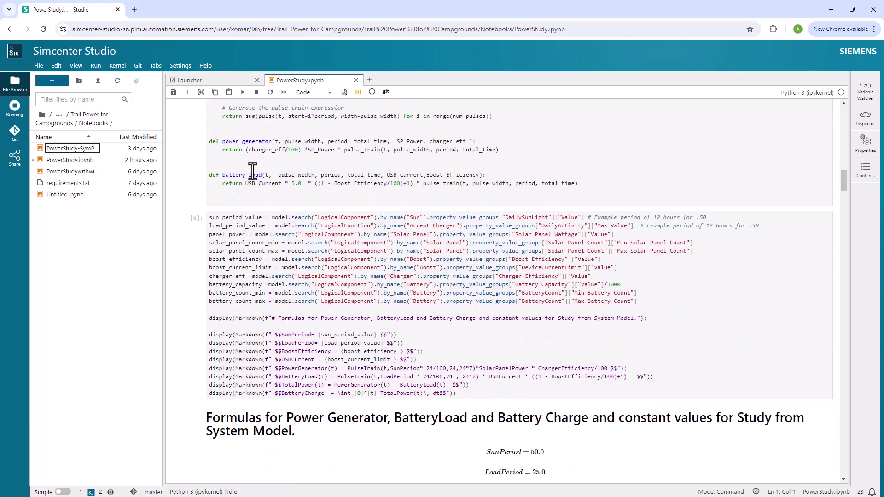
{"action": "scroll", "coordinate": [290, 235], "scroll_direction": "down", "scroll_amount": 1}
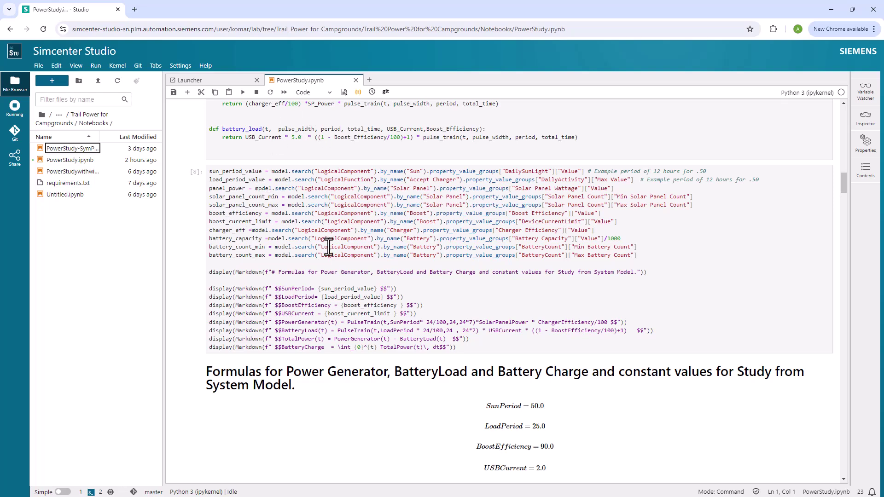
{"action": "scroll", "coordinate": [326, 223], "scroll_direction": "down", "scroll_amount": 1}
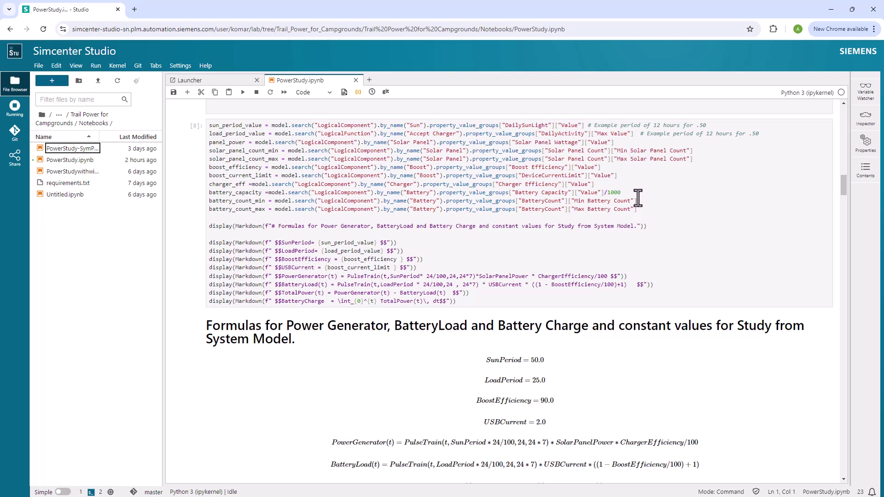
{"action": "scroll", "coordinate": [620, 194], "scroll_direction": "down", "scroll_amount": 1}
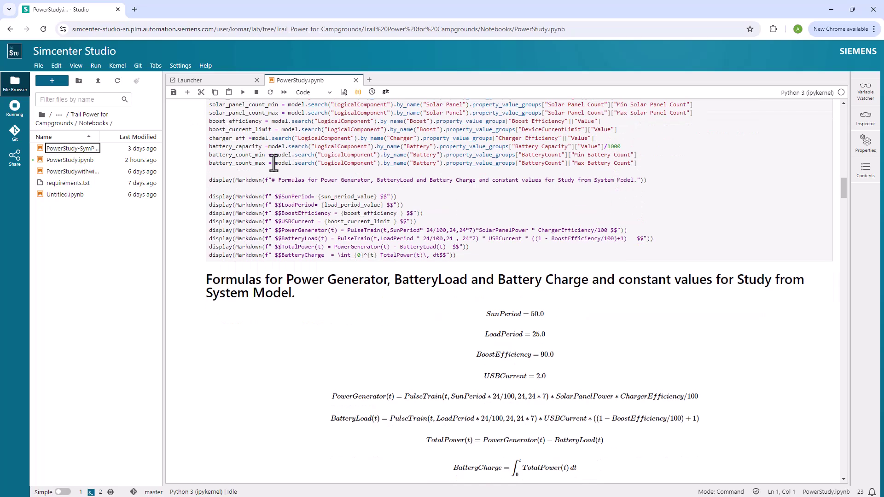
{"action": "scroll", "coordinate": [276, 186], "scroll_direction": "down", "scroll_amount": 1}
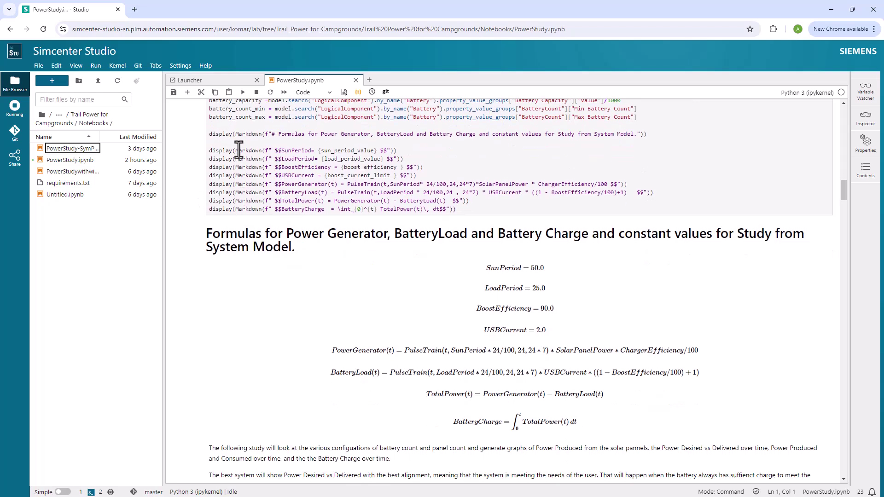
{"action": "scroll", "coordinate": [290, 274], "scroll_direction": "down", "scroll_amount": 1}
{"action": "scroll", "coordinate": [295, 279], "scroll_direction": "down", "scroll_amount": 1}
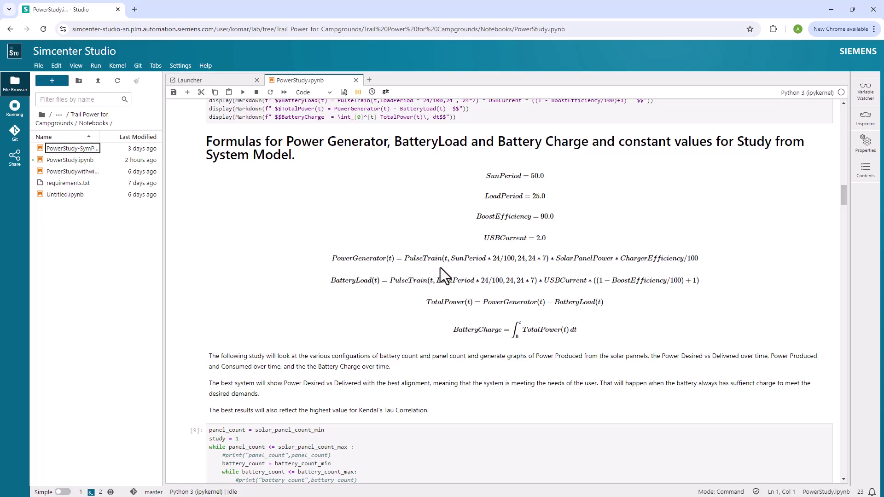
{"action": "scroll", "coordinate": [440, 267], "scroll_direction": "down", "scroll_amount": 3}
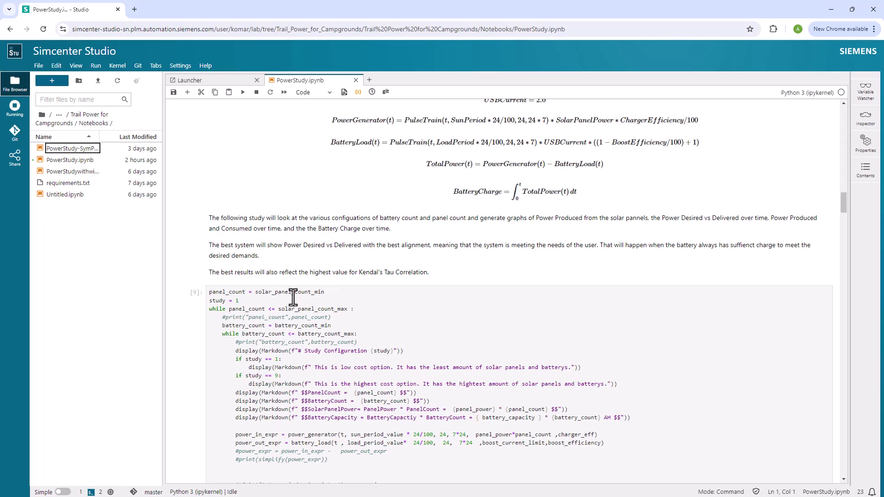
{"action": "scroll", "coordinate": [293, 298], "scroll_direction": "down", "scroll_amount": 1}
{"action": "scroll", "coordinate": [293, 290], "scroll_direction": "down", "scroll_amount": 3}
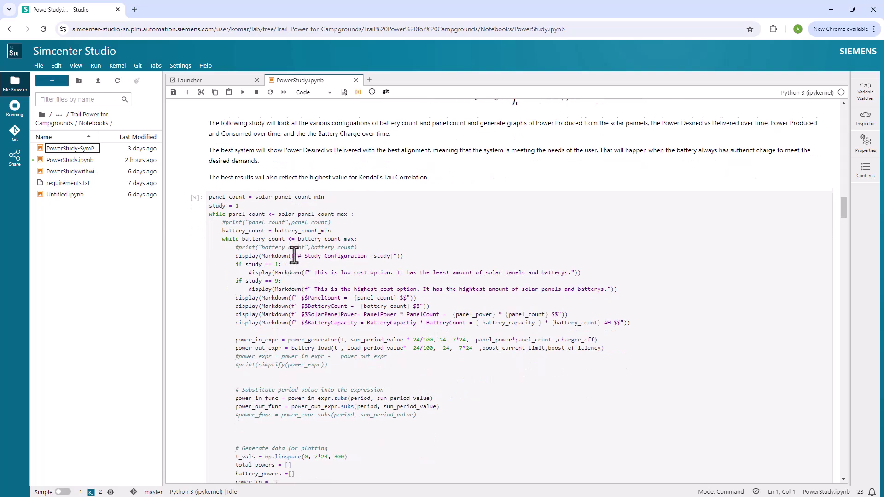
{"action": "scroll", "coordinate": [293, 255], "scroll_direction": "down", "scroll_amount": 12}
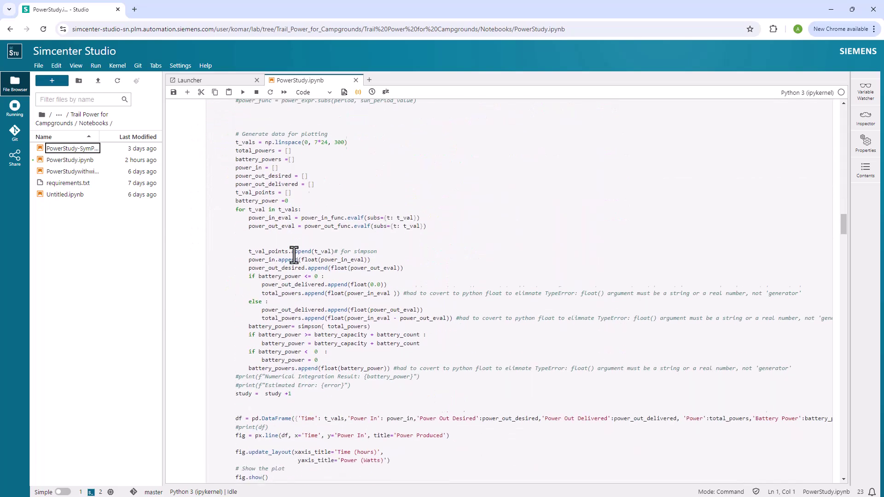
{"action": "scroll", "coordinate": [294, 254], "scroll_direction": "down", "scroll_amount": 6}
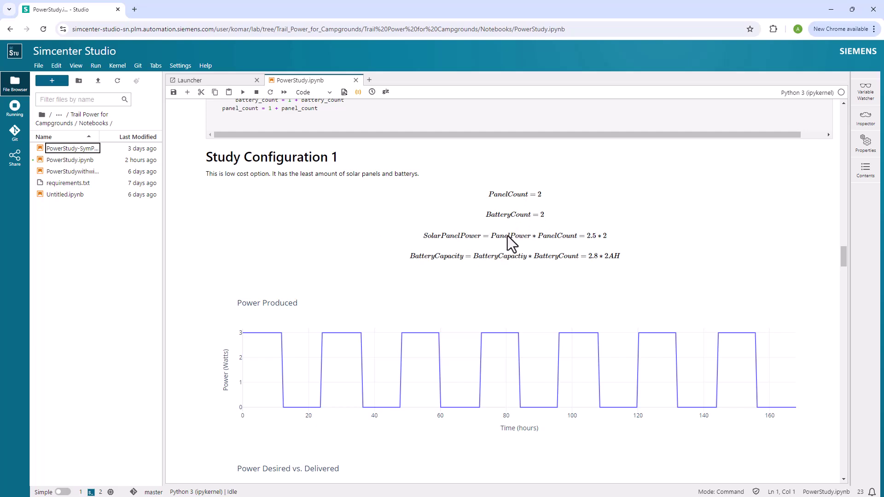
{"action": "scroll", "coordinate": [441, 260], "scroll_direction": "down", "scroll_amount": 1}
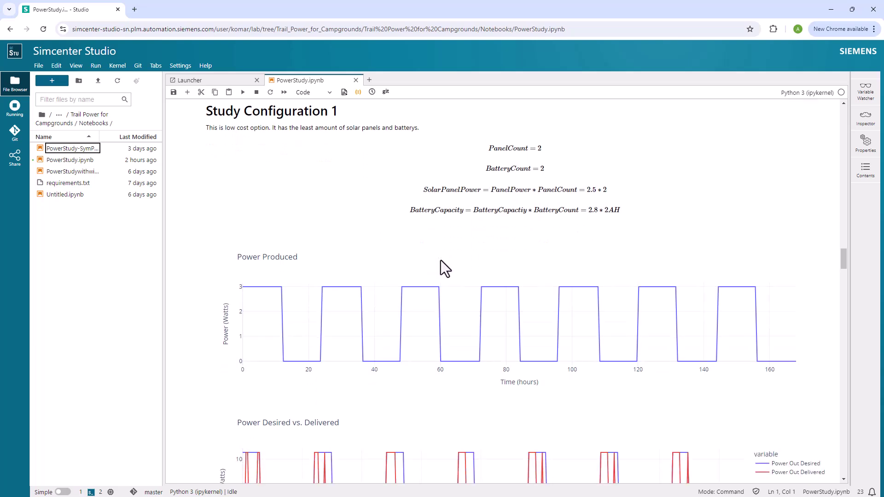
{"action": "scroll", "coordinate": [295, 254], "scroll_direction": "down", "scroll_amount": 1}
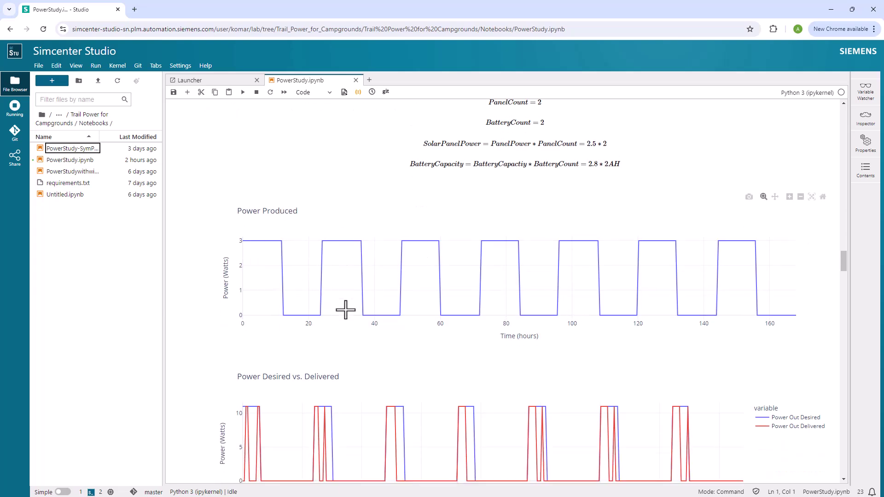
{"action": "scroll", "coordinate": [352, 307], "scroll_direction": "down", "scroll_amount": 2}
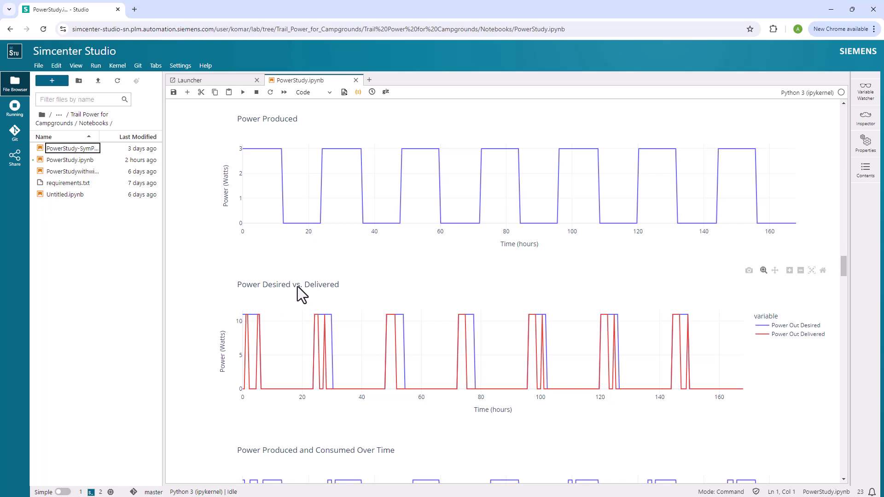
{"action": "scroll", "coordinate": [321, 297], "scroll_direction": "down", "scroll_amount": 1}
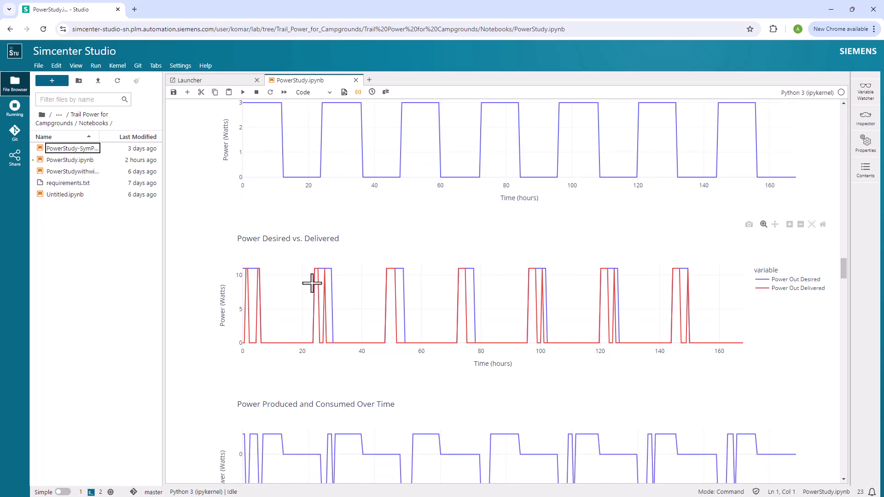
{"action": "scroll", "coordinate": [308, 276], "scroll_direction": "down", "scroll_amount": 2}
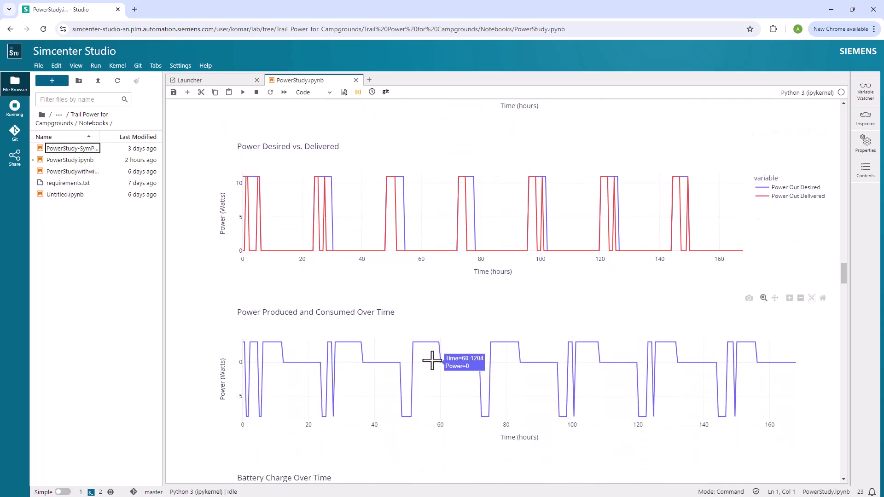
{"action": "scroll", "coordinate": [430, 360], "scroll_direction": "down", "scroll_amount": 3}
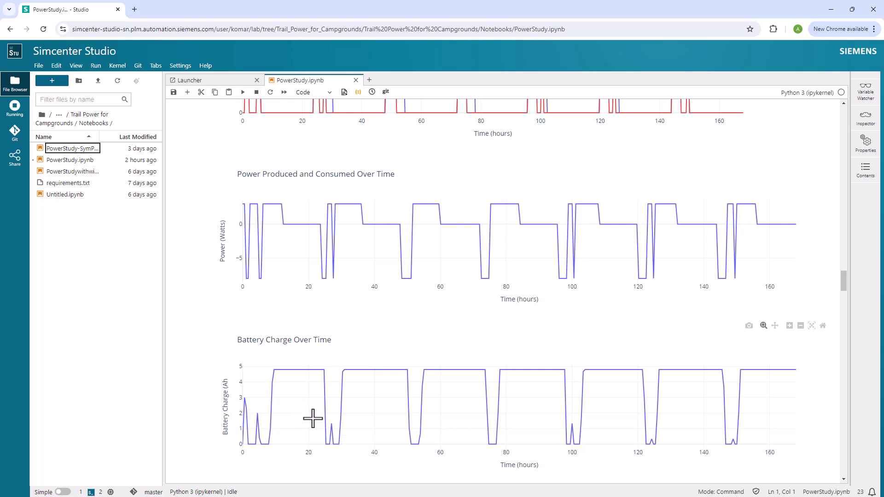
{"action": "scroll", "coordinate": [313, 419], "scroll_direction": "down", "scroll_amount": 1}
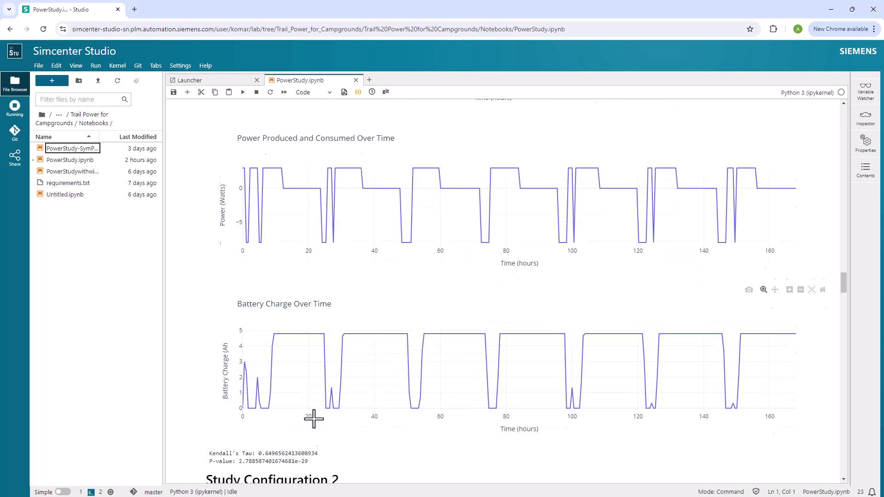
{"action": "scroll", "coordinate": [319, 370], "scroll_direction": "down", "scroll_amount": 1}
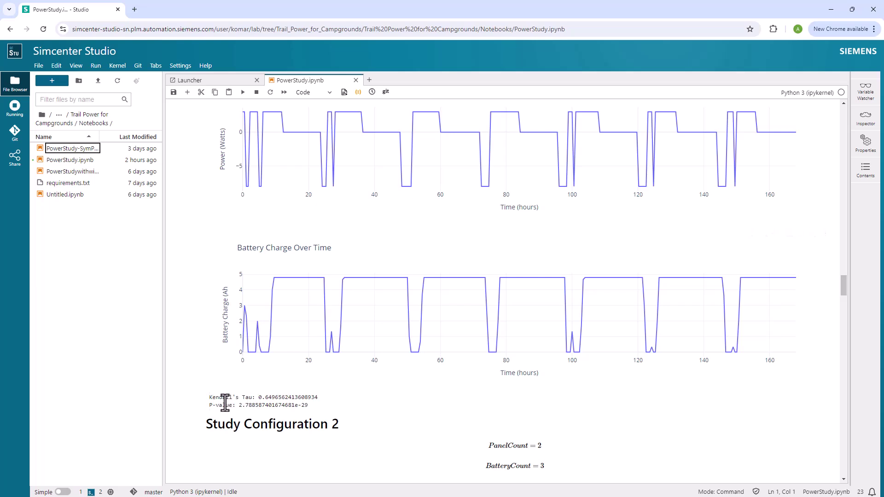
{"action": "scroll", "coordinate": [258, 398], "scroll_direction": "up", "scroll_amount": 7}
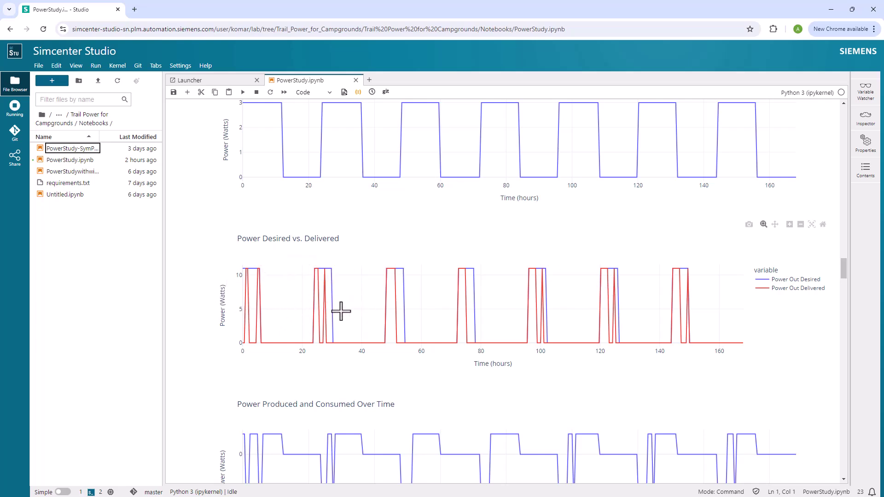
{"action": "scroll", "coordinate": [397, 307], "scroll_direction": "down", "scroll_amount": 1}
{"action": "scroll", "coordinate": [397, 307], "scroll_direction": "down", "scroll_amount": 9}
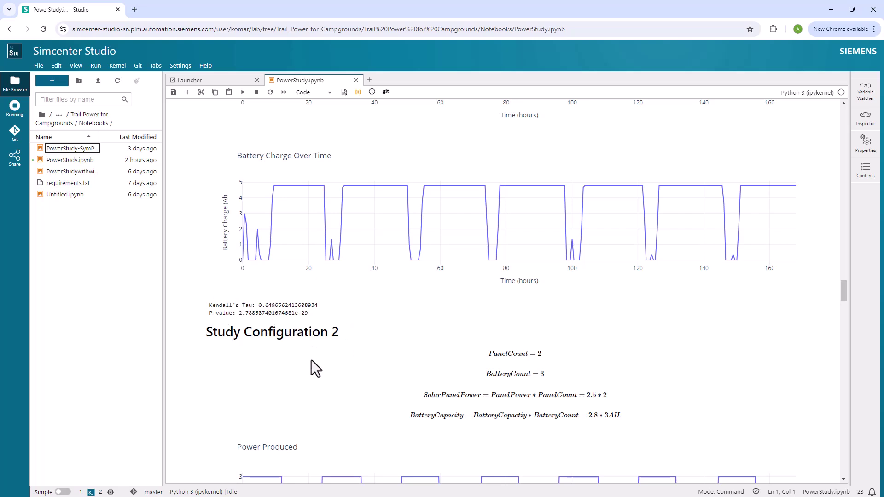
{"action": "scroll", "coordinate": [311, 360], "scroll_direction": "down", "scroll_amount": 1}
{"action": "scroll", "coordinate": [314, 360], "scroll_direction": "down", "scroll_amount": 3}
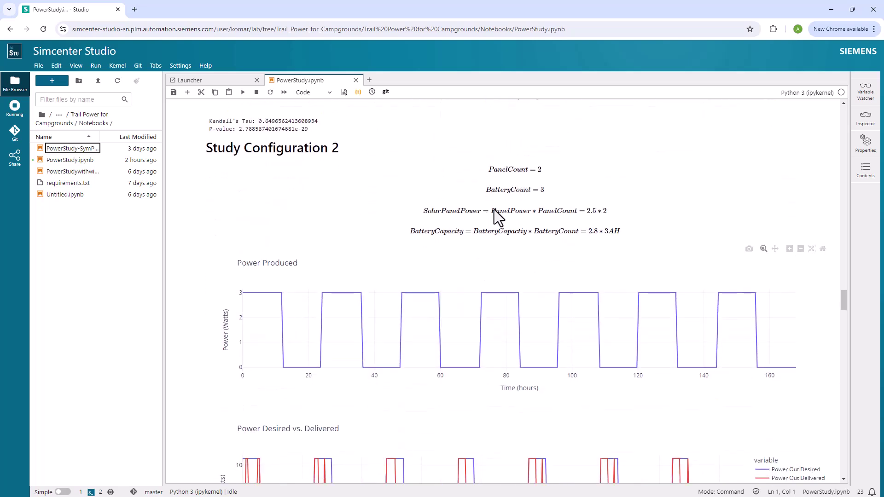
{"action": "scroll", "coordinate": [489, 241], "scroll_direction": "down", "scroll_amount": 7}
{"action": "scroll", "coordinate": [490, 241], "scroll_direction": "down", "scroll_amount": 15}
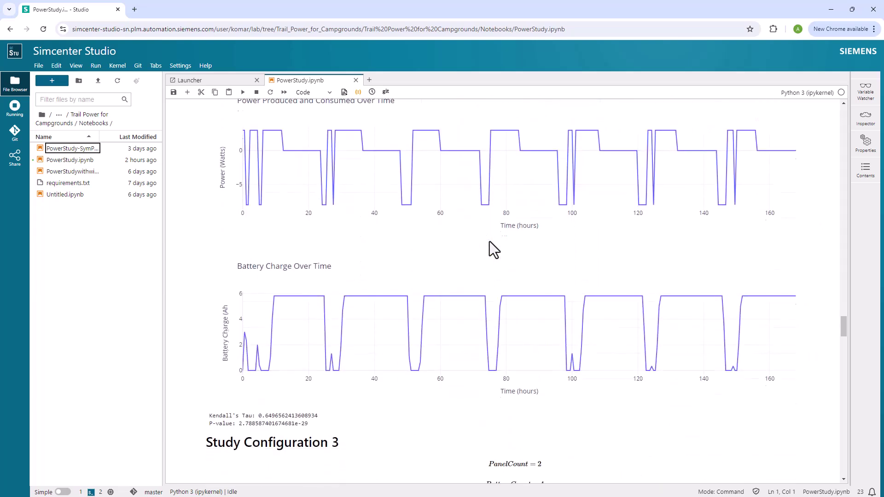
{"action": "scroll", "coordinate": [495, 244], "scroll_direction": "down", "scroll_amount": 12}
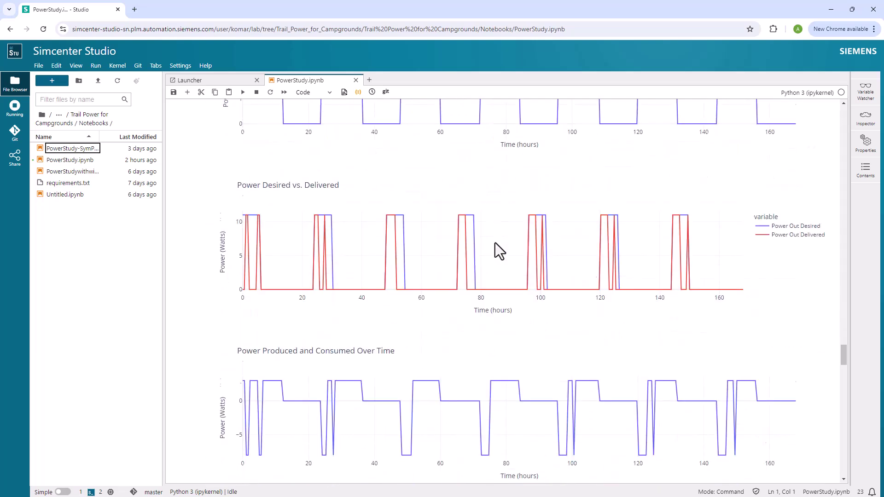
{"action": "scroll", "coordinate": [495, 244], "scroll_direction": "down", "scroll_amount": 8}
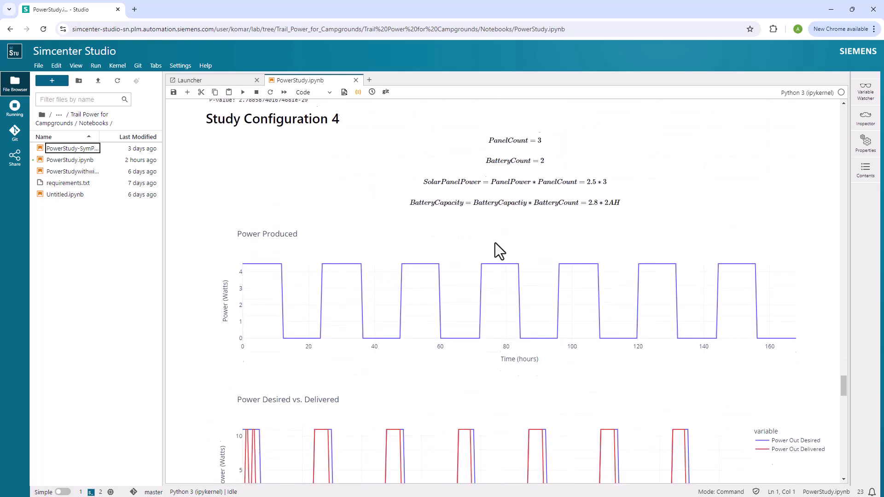
{"action": "scroll", "coordinate": [422, 338], "scroll_direction": "up", "scroll_amount": 4}
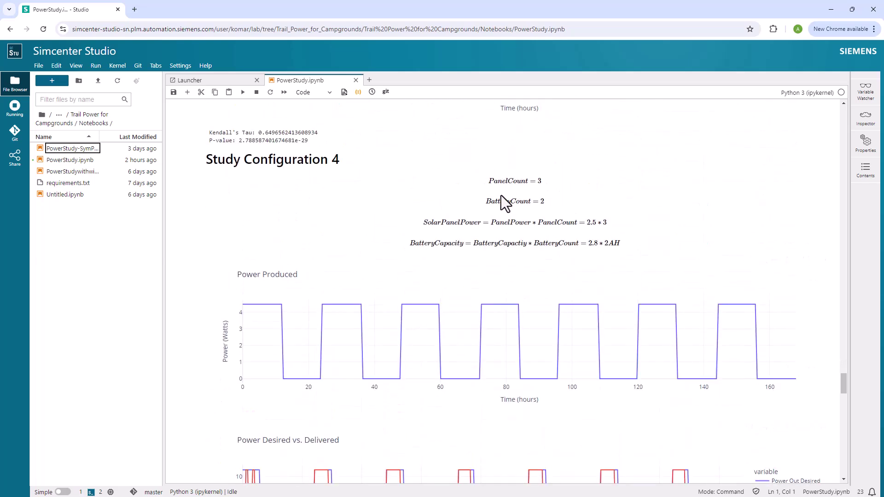
{"action": "scroll", "coordinate": [375, 338], "scroll_direction": "down", "scroll_amount": 6}
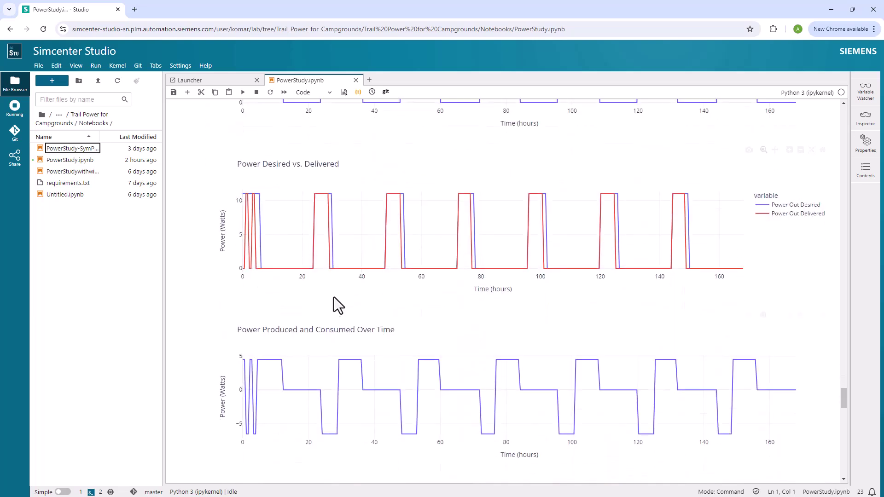
{"action": "scroll", "coordinate": [423, 254], "scroll_direction": "down", "scroll_amount": 1}
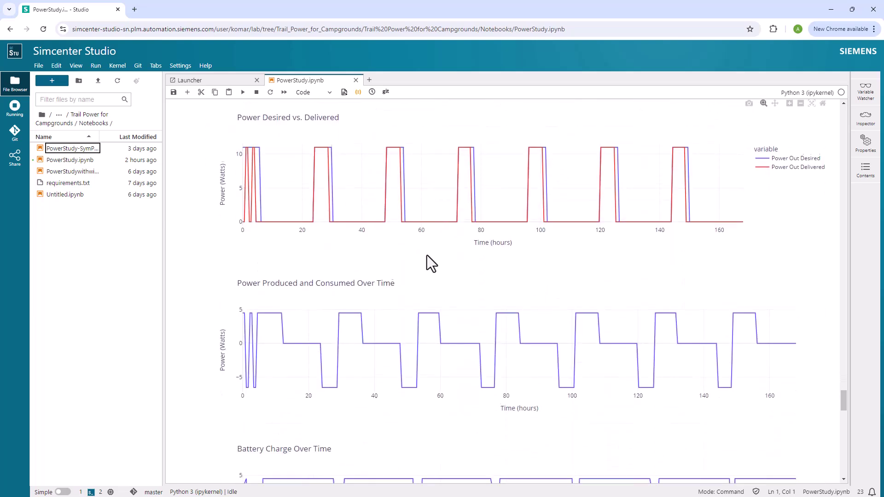
{"action": "scroll", "coordinate": [427, 255], "scroll_direction": "down", "scroll_amount": 2}
{"action": "scroll", "coordinate": [415, 221], "scroll_direction": "up", "scroll_amount": 3}
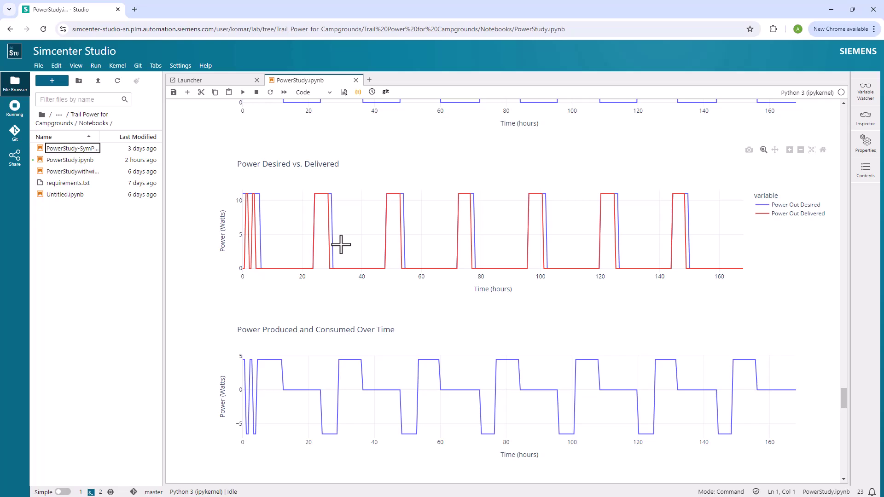
{"action": "scroll", "coordinate": [351, 252], "scroll_direction": "up", "scroll_amount": 1}
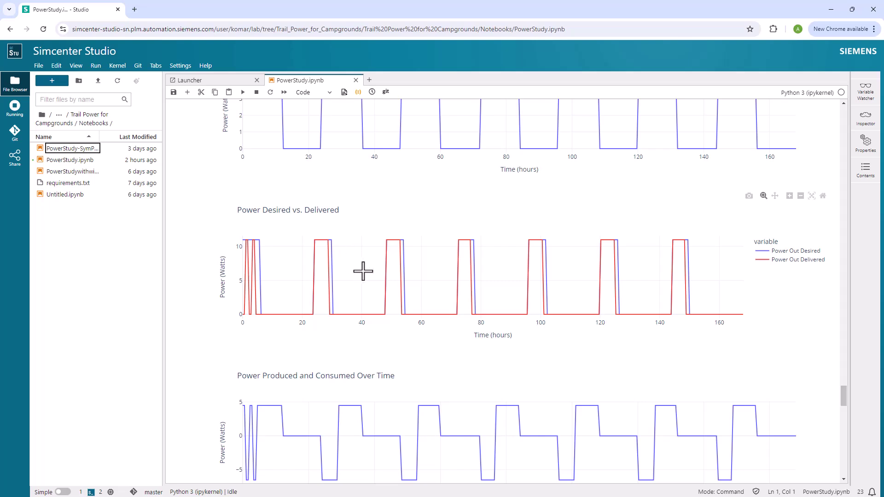
{"action": "scroll", "coordinate": [372, 277], "scroll_direction": "down", "scroll_amount": 1}
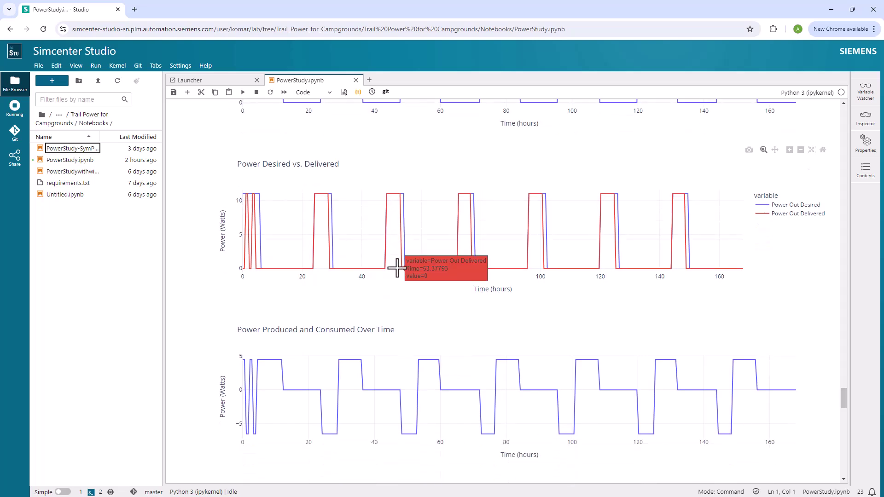
{"action": "scroll", "coordinate": [351, 257], "scroll_direction": "down", "scroll_amount": 2}
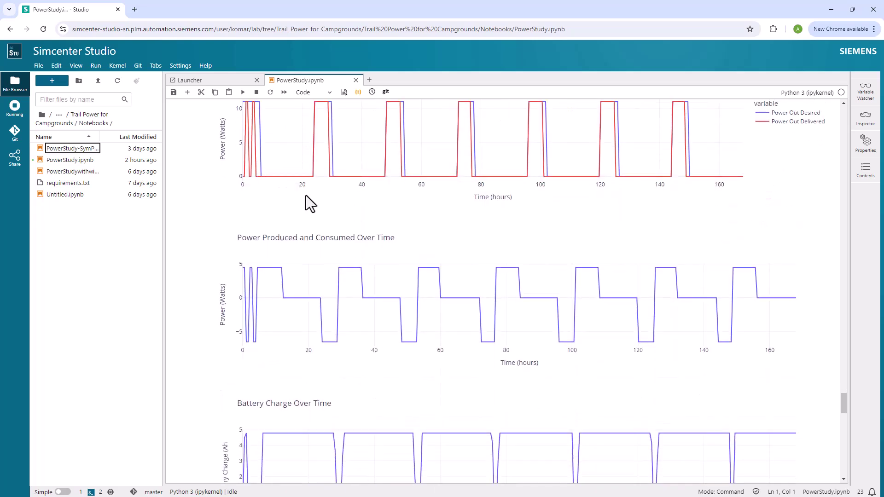
{"action": "scroll", "coordinate": [317, 198], "scroll_direction": "down", "scroll_amount": 4}
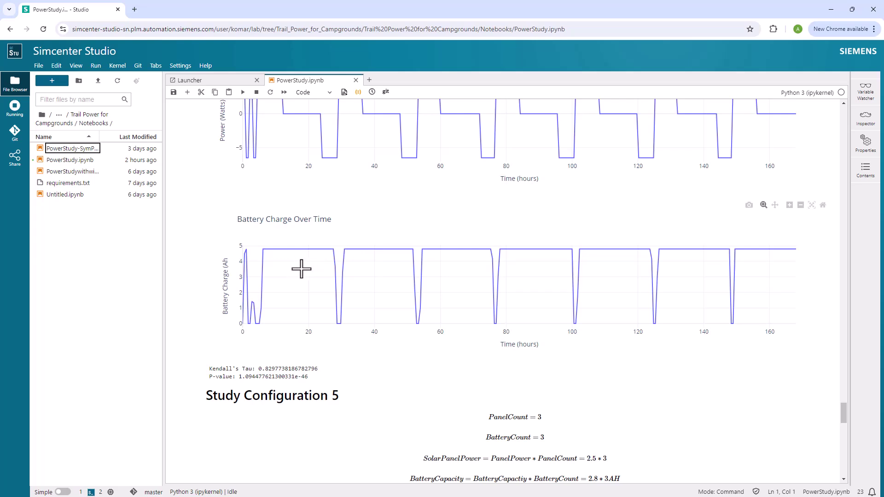
{"action": "scroll", "coordinate": [327, 264], "scroll_direction": "down", "scroll_amount": 1}
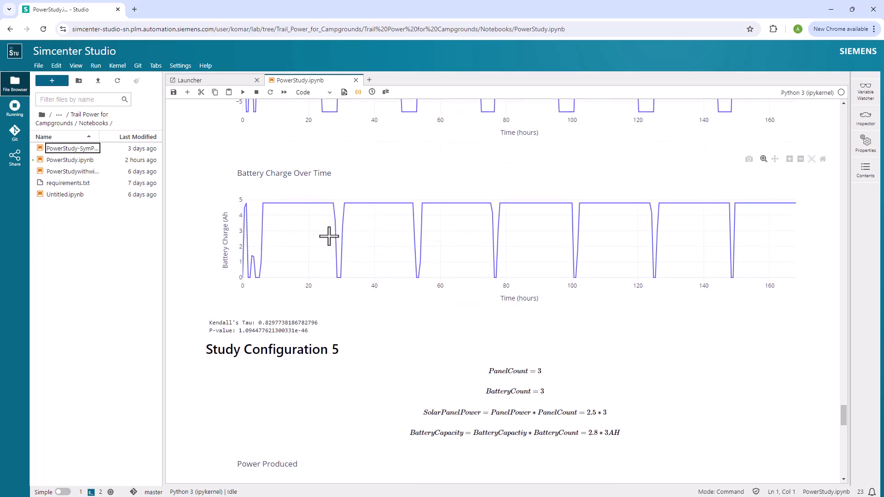
{"action": "mouse_move", "coordinate": [339, 277]}
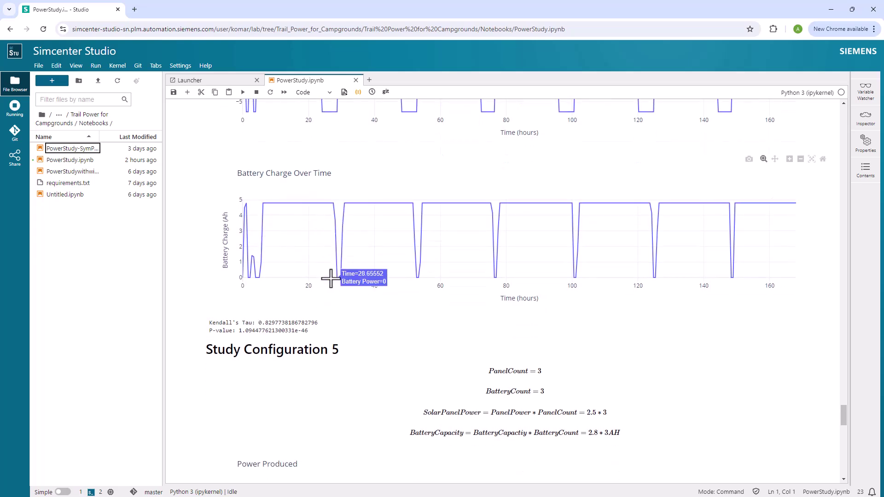
{"action": "scroll", "coordinate": [331, 277], "scroll_direction": "down", "scroll_amount": 2}
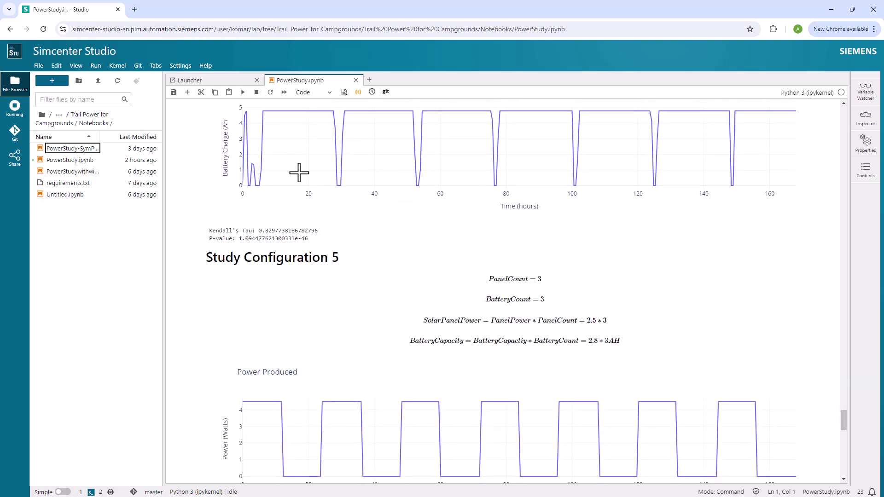
{"action": "scroll", "coordinate": [301, 174], "scroll_direction": "down", "scroll_amount": 1}
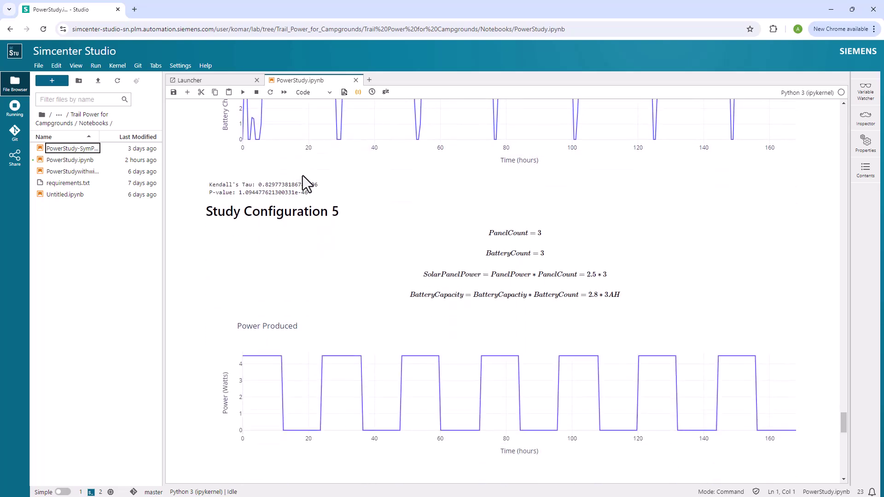
{"action": "scroll", "coordinate": [472, 240], "scroll_direction": "down", "scroll_amount": 10}
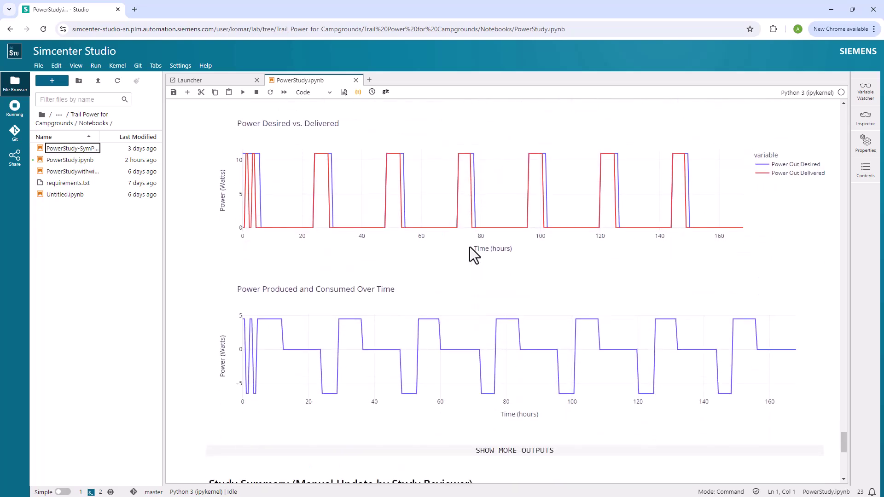
{"action": "scroll", "coordinate": [470, 256], "scroll_direction": "down", "scroll_amount": 3}
{"action": "scroll", "coordinate": [470, 247], "scroll_direction": "up", "scroll_amount": 3}
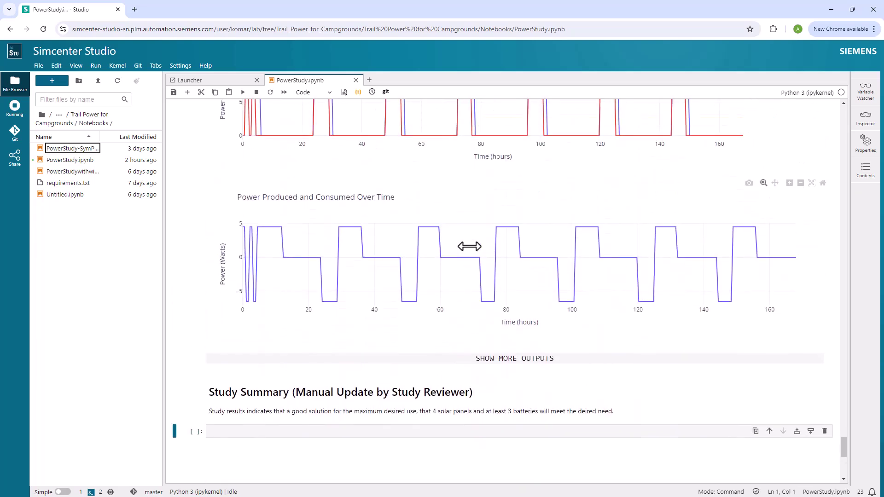
{"action": "scroll", "coordinate": [470, 247], "scroll_direction": "up", "scroll_amount": 3}
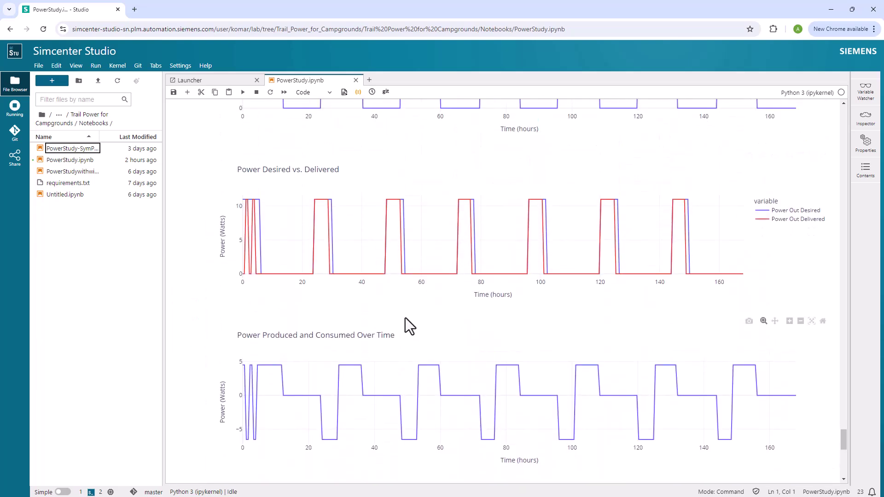
{"action": "scroll", "coordinate": [406, 317], "scroll_direction": "up", "scroll_amount": 1}
{"action": "scroll", "coordinate": [405, 317], "scroll_direction": "up", "scroll_amount": 2}
{"action": "scroll", "coordinate": [405, 318], "scroll_direction": "down", "scroll_amount": 3}
{"action": "scroll", "coordinate": [405, 317], "scroll_direction": "down", "scroll_amount": 2}
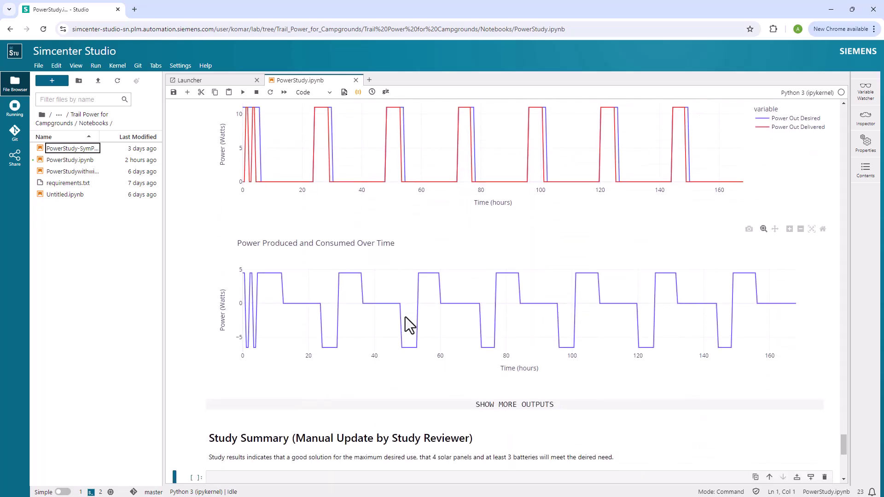
Expand the truncated output to show all study configurations and scroll through their plots
{"action": "left_click", "coordinate": [503, 406]}
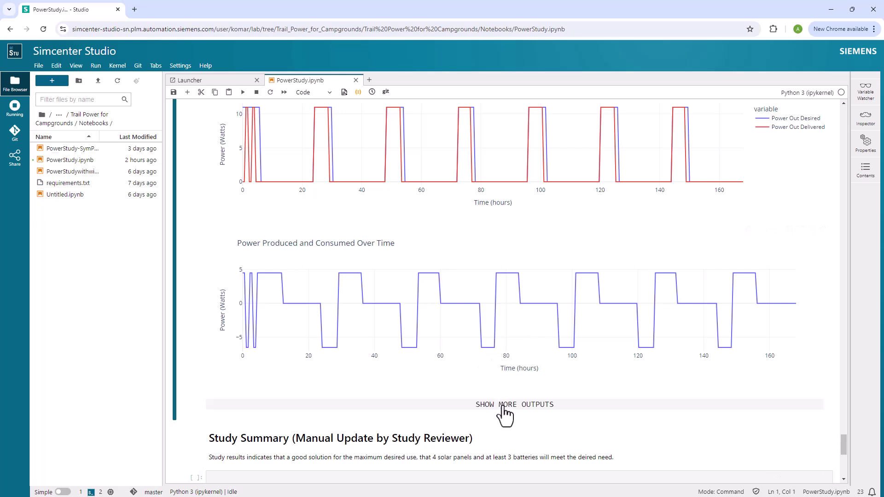
{"action": "scroll", "coordinate": [484, 390], "scroll_direction": "down", "scroll_amount": 2}
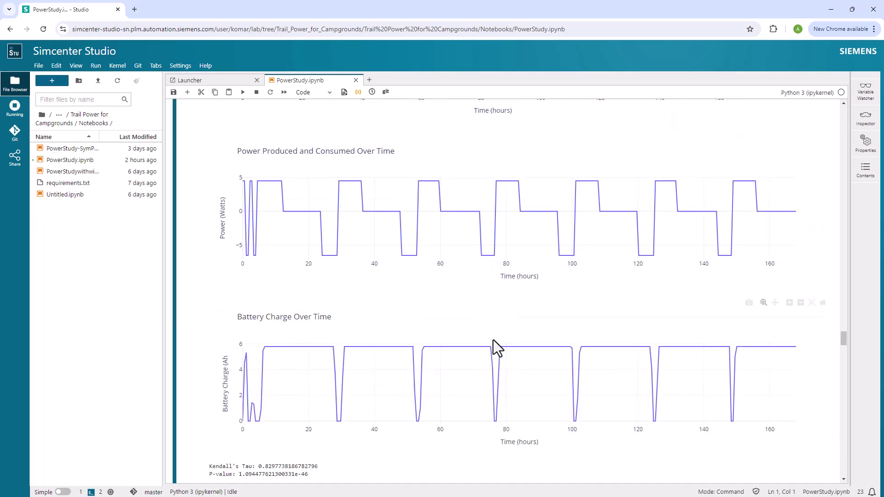
{"action": "scroll", "coordinate": [510, 342], "scroll_direction": "down", "scroll_amount": 10}
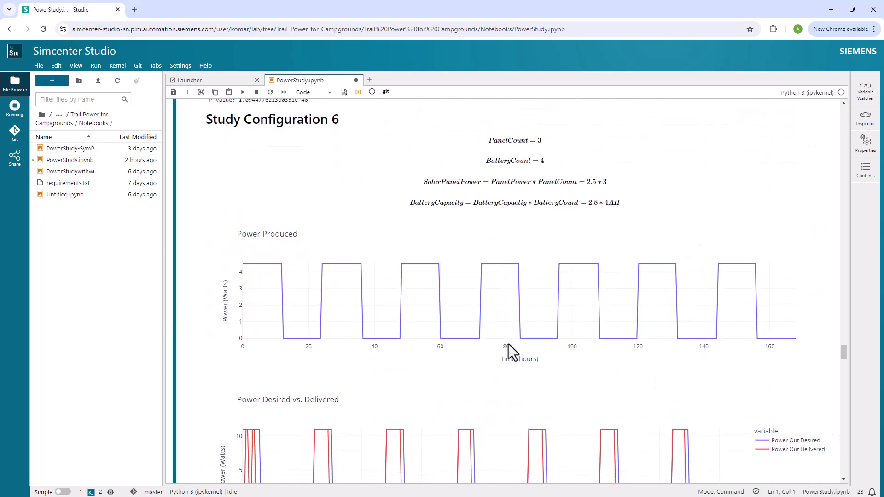
{"action": "scroll", "coordinate": [507, 344], "scroll_direction": "down", "scroll_amount": 13}
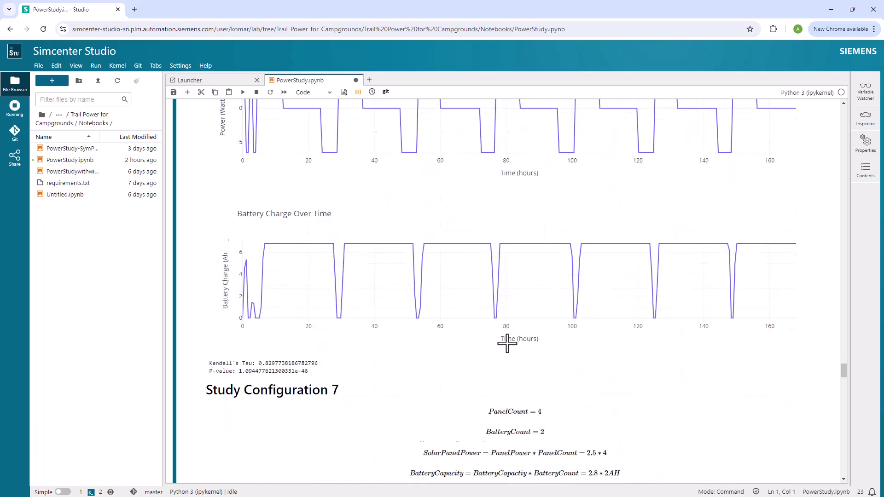
{"action": "scroll", "coordinate": [507, 343], "scroll_direction": "down", "scroll_amount": 13}
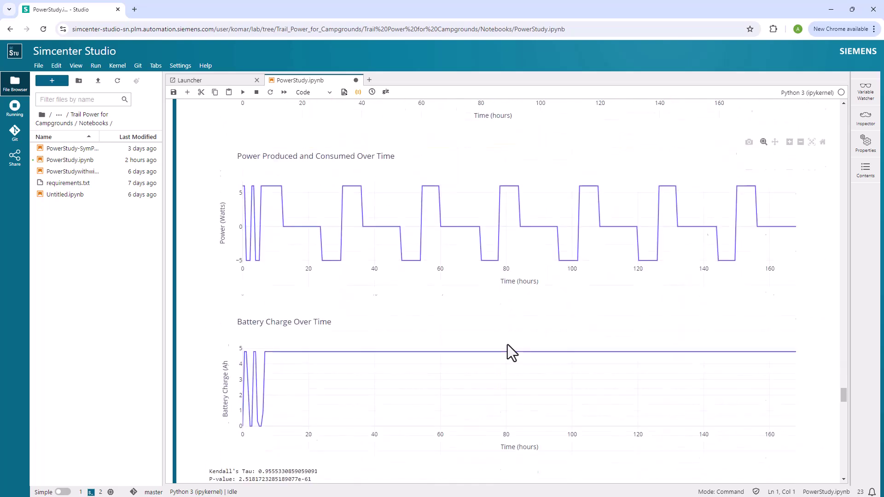
{"action": "scroll", "coordinate": [375, 242], "scroll_direction": "up", "scroll_amount": 13}
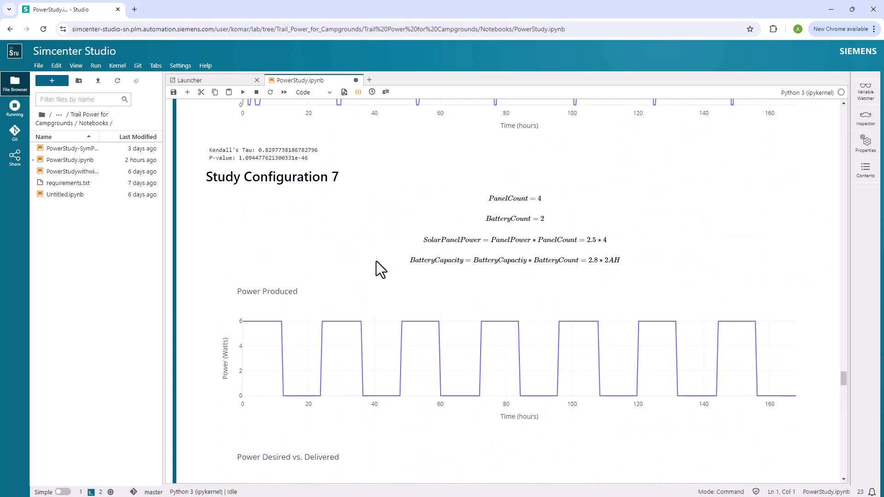
{"action": "scroll", "coordinate": [377, 261], "scroll_direction": "down", "scroll_amount": 10}
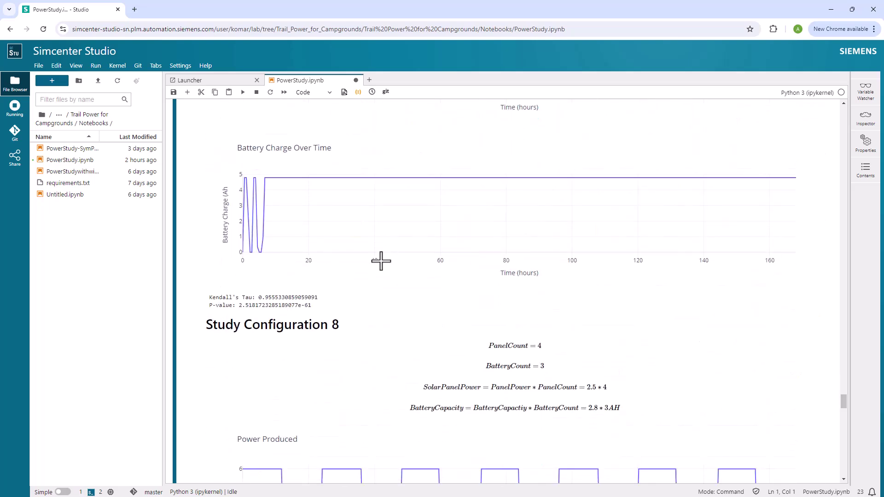
{"action": "scroll", "coordinate": [381, 261], "scroll_direction": "down", "scroll_amount": 1}
{"action": "scroll", "coordinate": [377, 262], "scroll_direction": "up", "scroll_amount": 2}
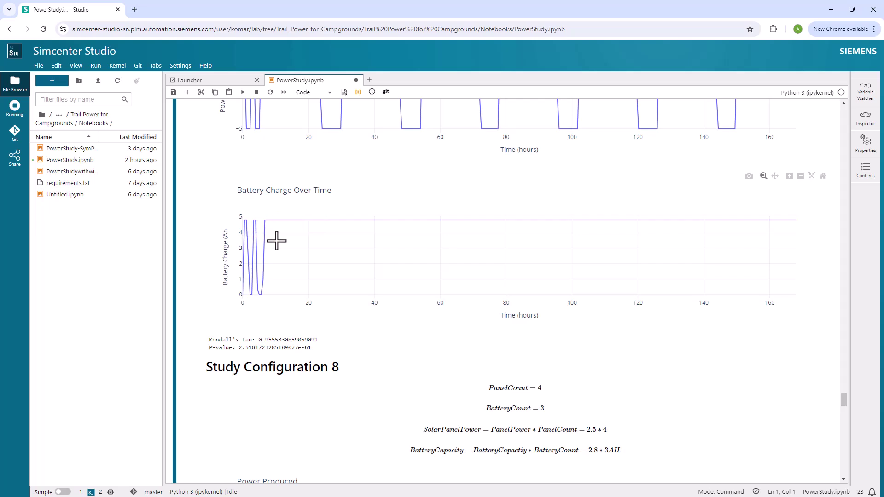
{"action": "scroll", "coordinate": [282, 240], "scroll_direction": "down", "scroll_amount": 1}
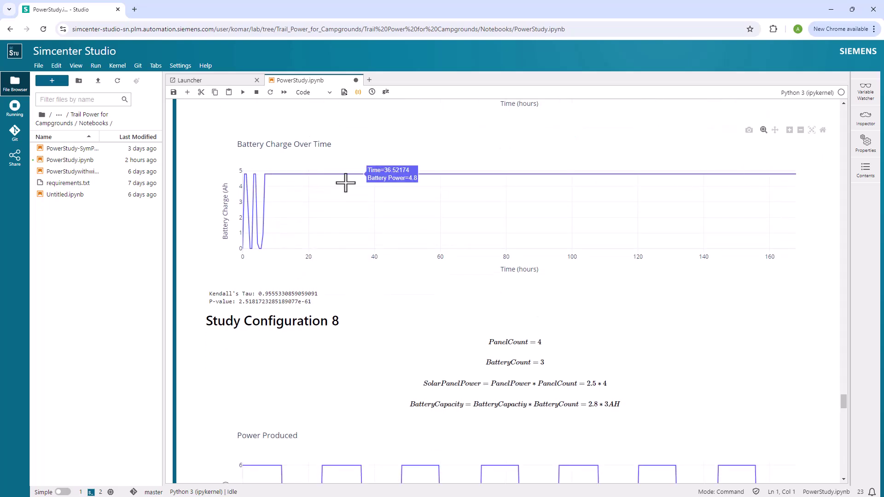
Scroll down to the Study Summary stating 4 solar panels and at least 3 batteries suffice
{"action": "scroll", "coordinate": [330, 197], "scroll_direction": "up", "scroll_amount": 8}
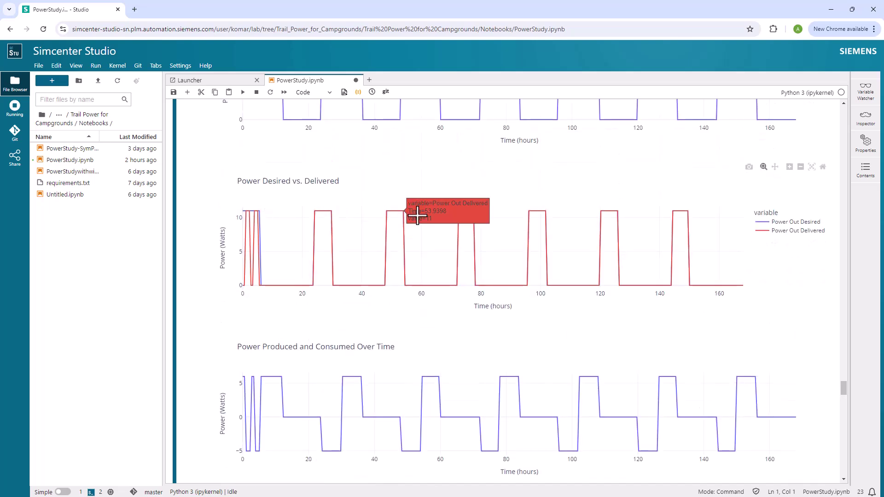
{"action": "scroll", "coordinate": [433, 222], "scroll_direction": "down", "scroll_amount": 7}
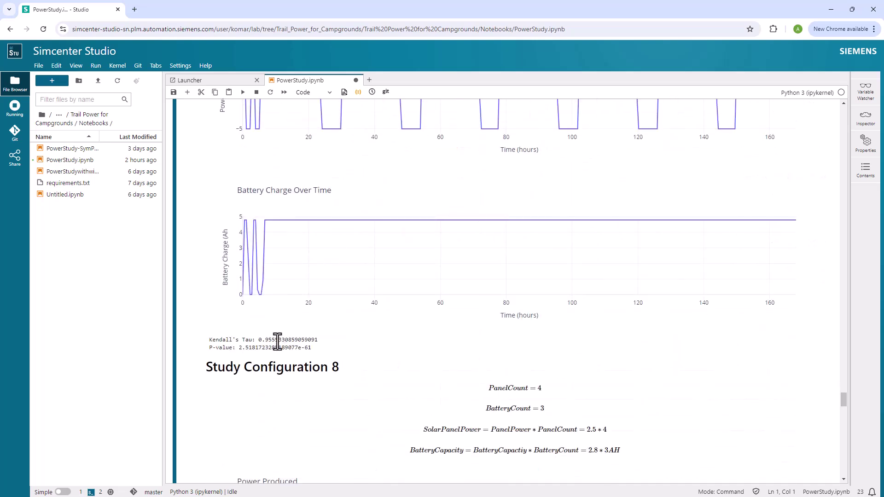
{"action": "scroll", "coordinate": [323, 340], "scroll_direction": "down", "scroll_amount": 8}
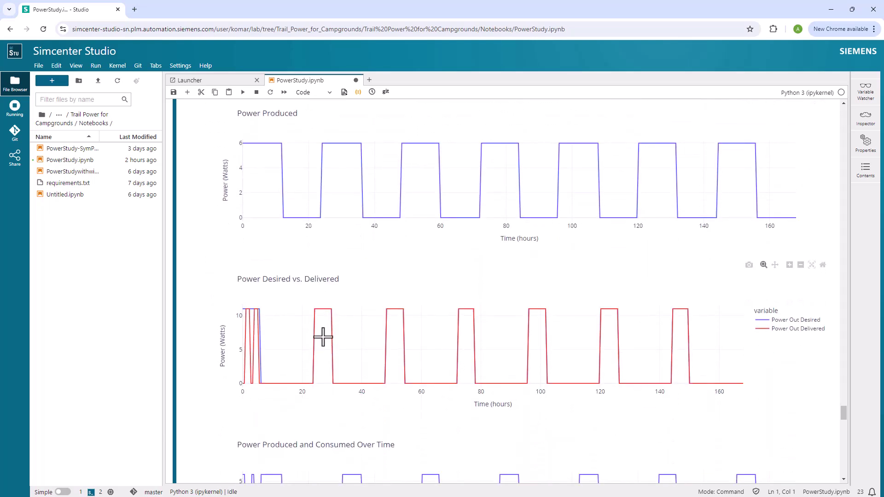
{"action": "scroll", "coordinate": [323, 338], "scroll_direction": "down", "scroll_amount": 10}
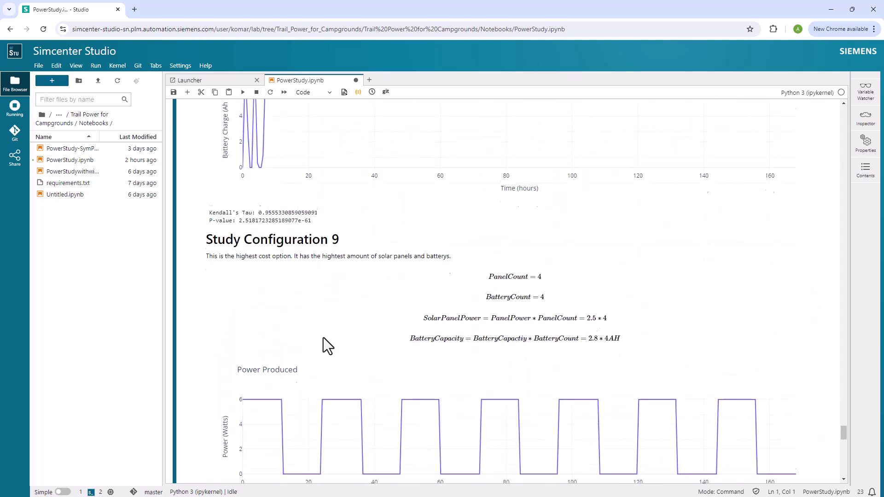
{"action": "scroll", "coordinate": [508, 281], "scroll_direction": "down", "scroll_amount": 1}
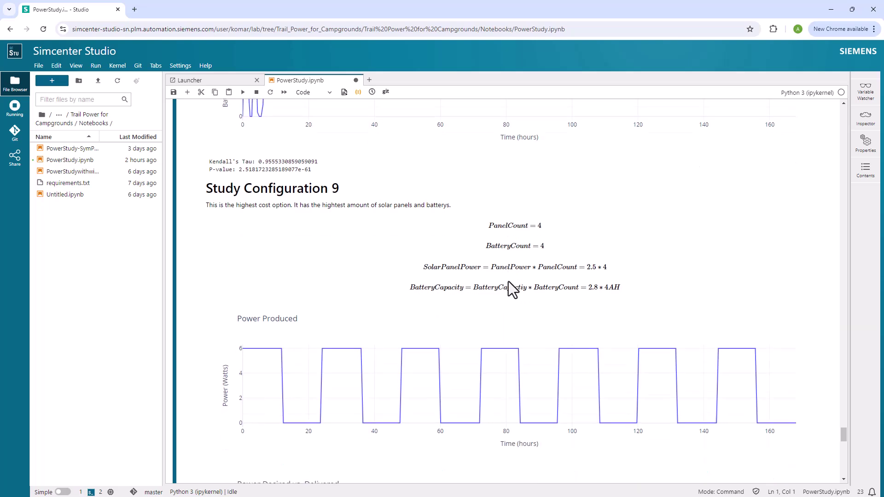
{"action": "scroll", "coordinate": [508, 281], "scroll_direction": "up", "scroll_amount": 1}
{"action": "scroll", "coordinate": [509, 281], "scroll_direction": "down", "scroll_amount": 10}
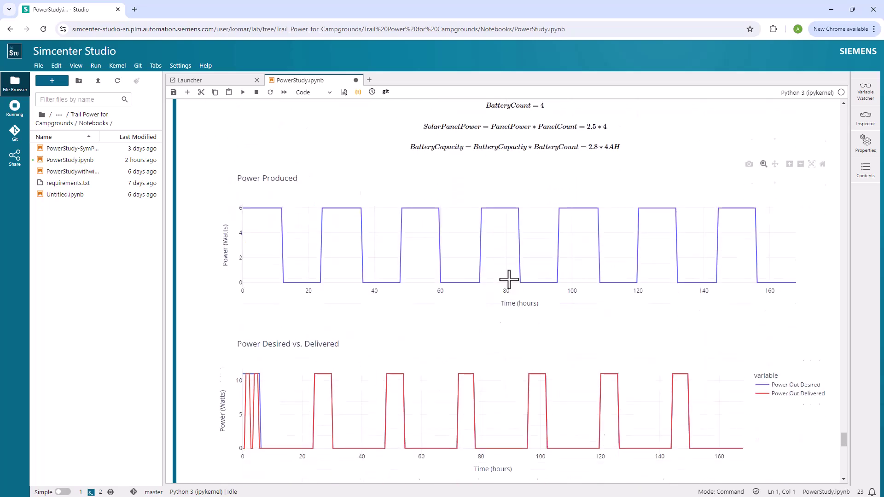
{"action": "scroll", "coordinate": [508, 280], "scroll_direction": "down", "scroll_amount": 5}
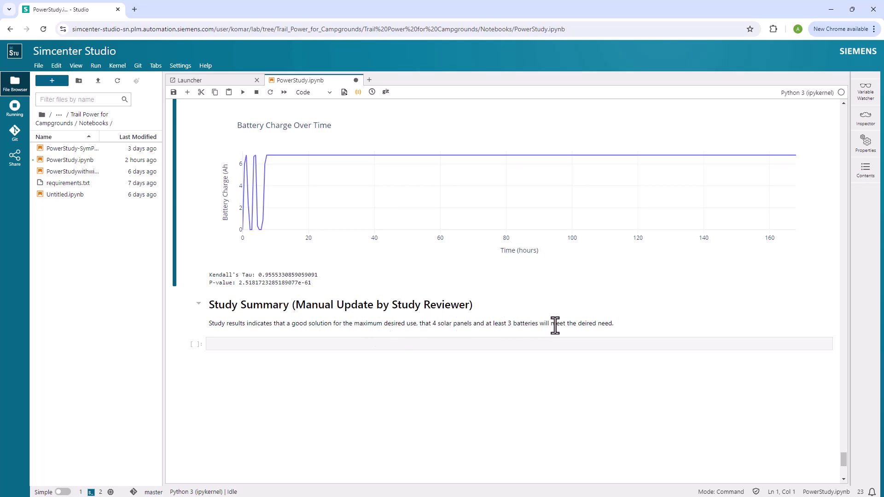
{"action": "scroll", "coordinate": [516, 322], "scroll_direction": "up", "scroll_amount": 15}
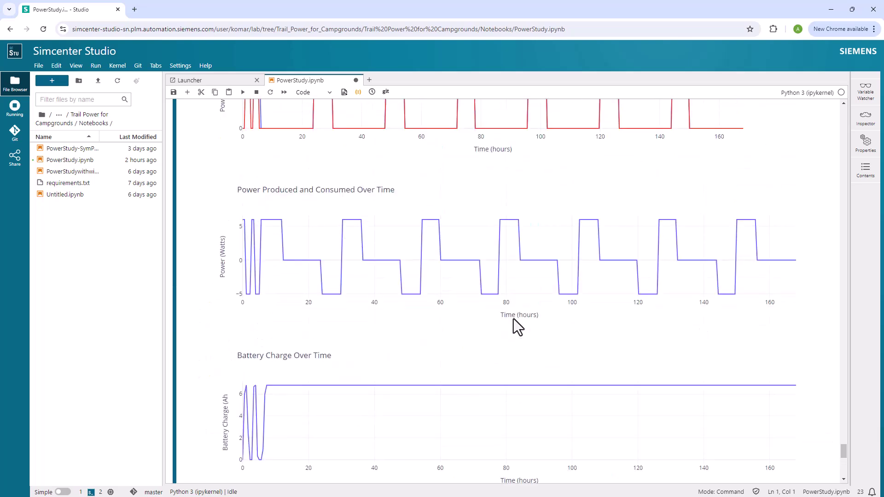
{"action": "scroll", "coordinate": [506, 267], "scroll_direction": "up", "scroll_amount": 10}
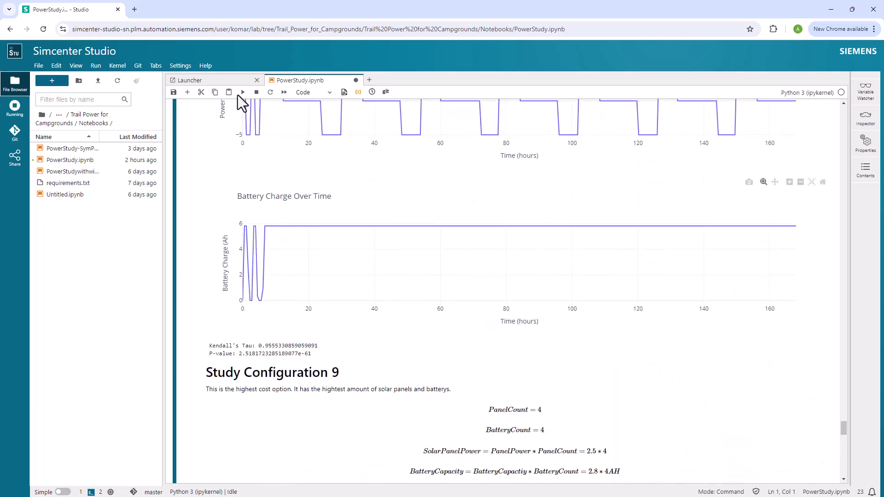
Restart the PowerStudy kernel and re-run all cells, regenerating the Study Configuration plots
{"action": "left_click", "coordinate": [284, 92]}
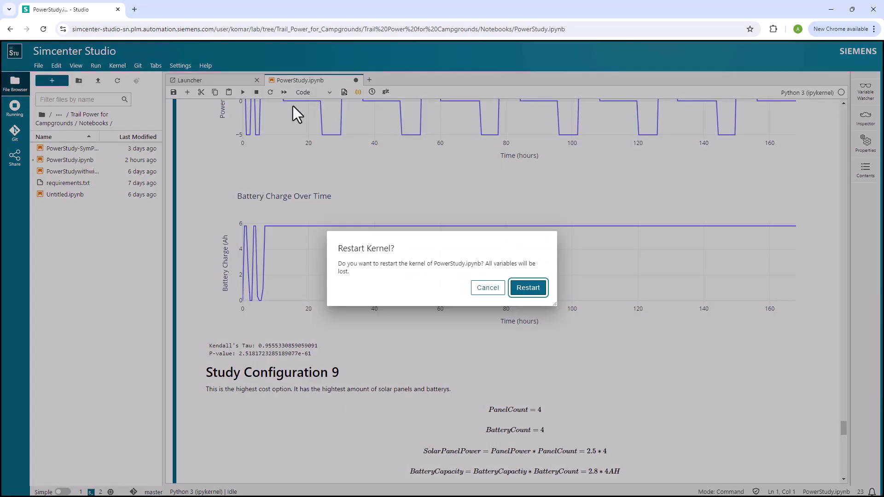
{"action": "left_click", "coordinate": [527, 288]}
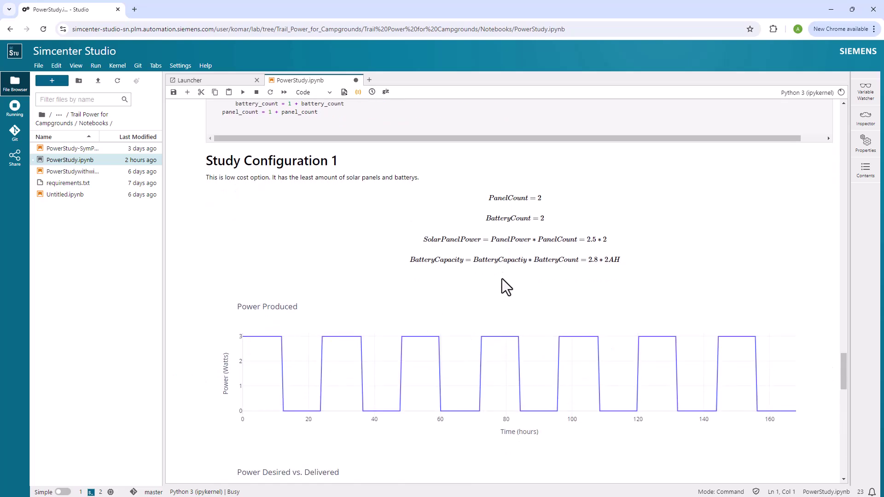
{"action": "scroll", "coordinate": [502, 278], "scroll_direction": "down", "scroll_amount": 10}
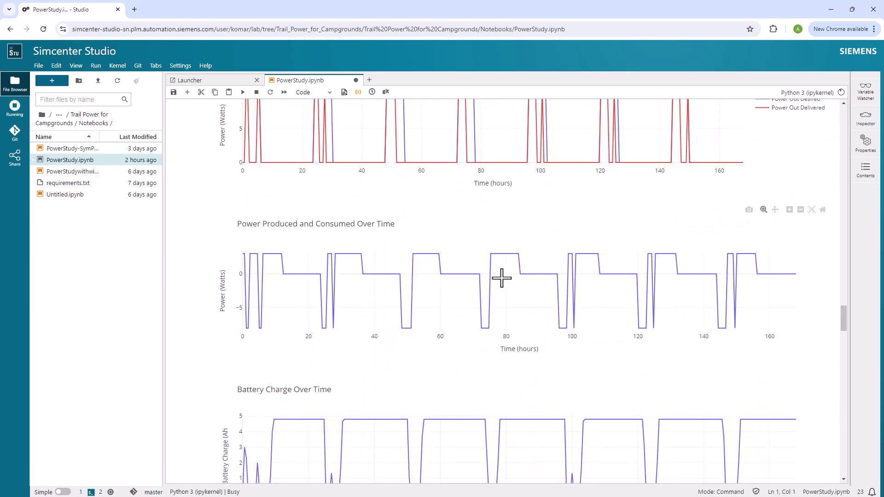
{"action": "scroll", "coordinate": [502, 279], "scroll_direction": "down", "scroll_amount": 2}
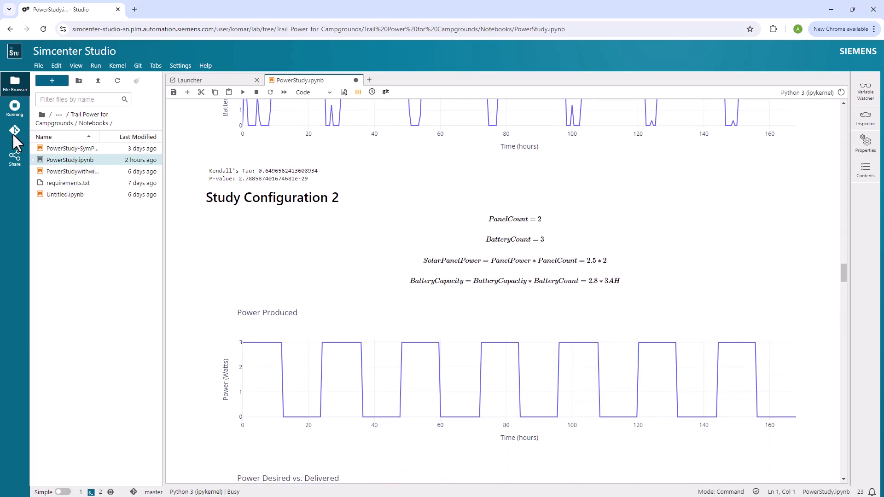
Show the Git panel listing the changed PowerStudy.ipynb, then shrink the browser window
{"action": "left_click", "coordinate": [13, 133]}
{"action": "key", "text": "ctrl+b"}
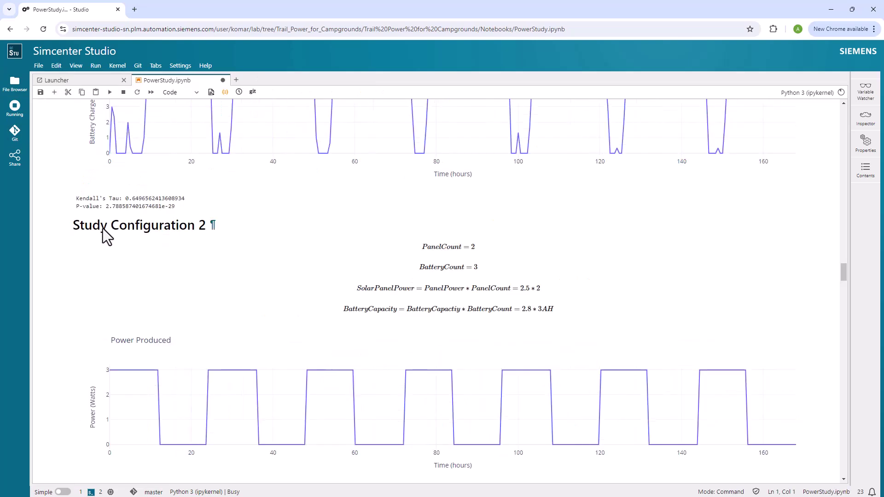
{"action": "left_click", "coordinate": [15, 131]}
{"action": "key", "text": "ctrl+b"}
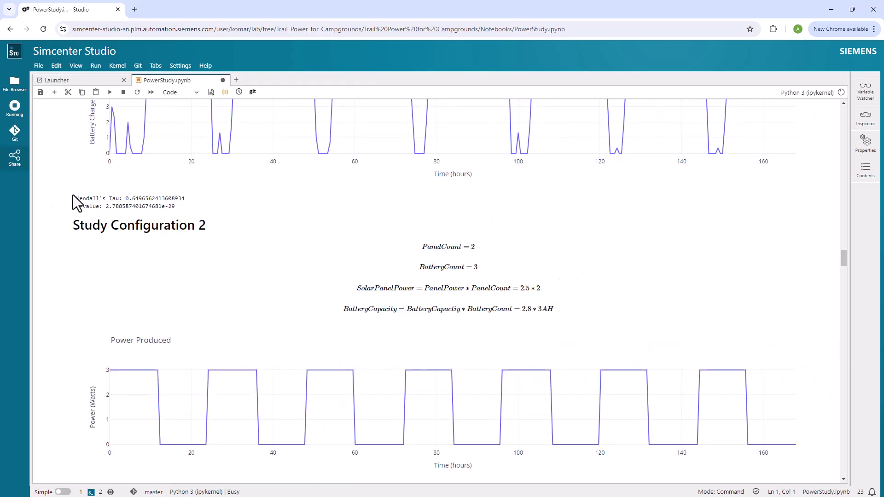
{"action": "left_click", "coordinate": [13, 131]}
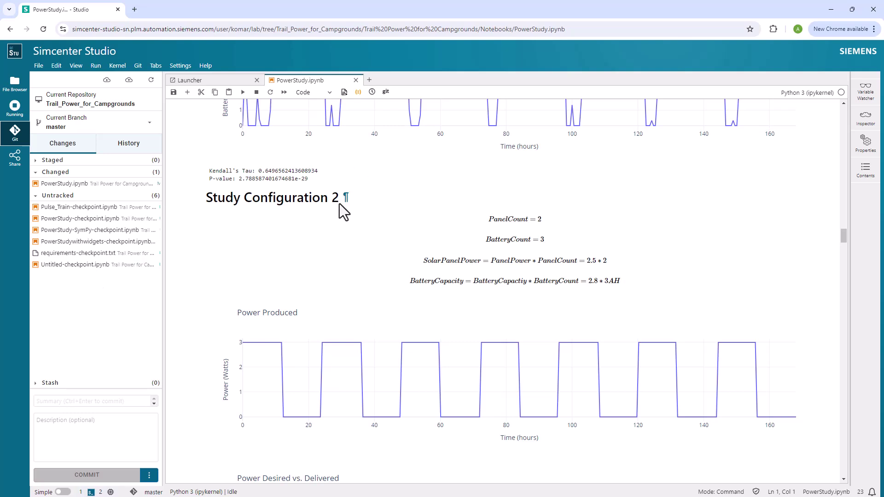
{"action": "left_click_drag", "start_coordinate": [272, 12], "coordinate": [247, 50]}
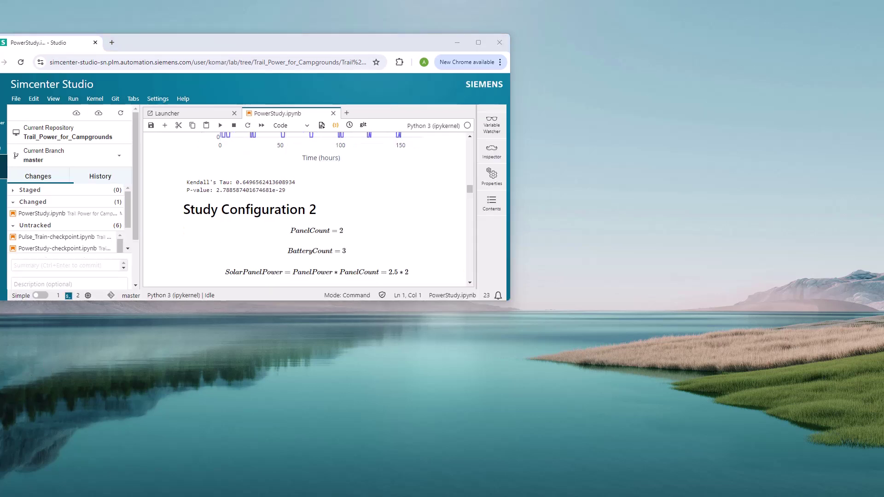
Maximize Capella, pull the Trail Power project's remote changes via Team > Remote, and widen Project Explorer
{"action": "key", "text": "alt+Tab"}
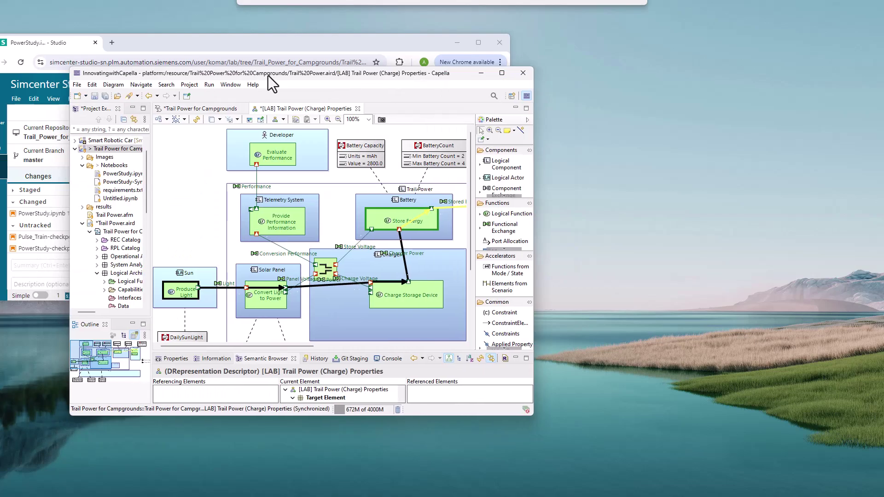
{"action": "left_click", "coordinate": [552, 74]}
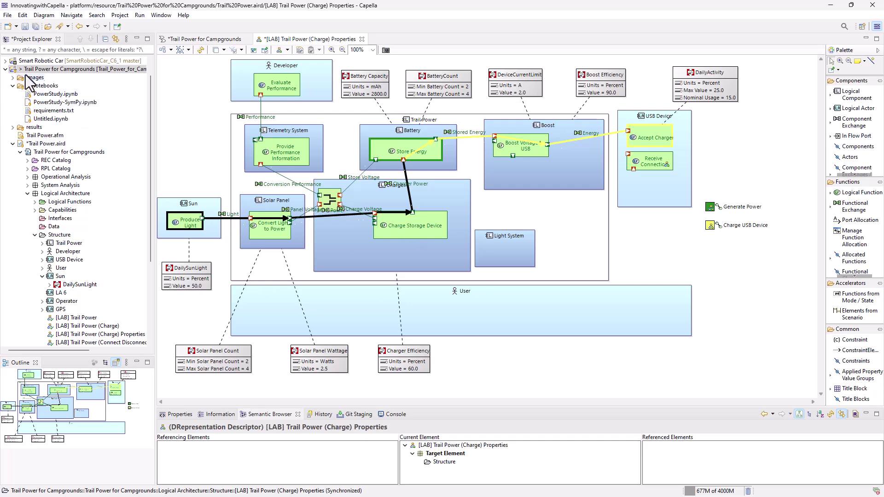
{"action": "right_click", "coordinate": [41, 70]}
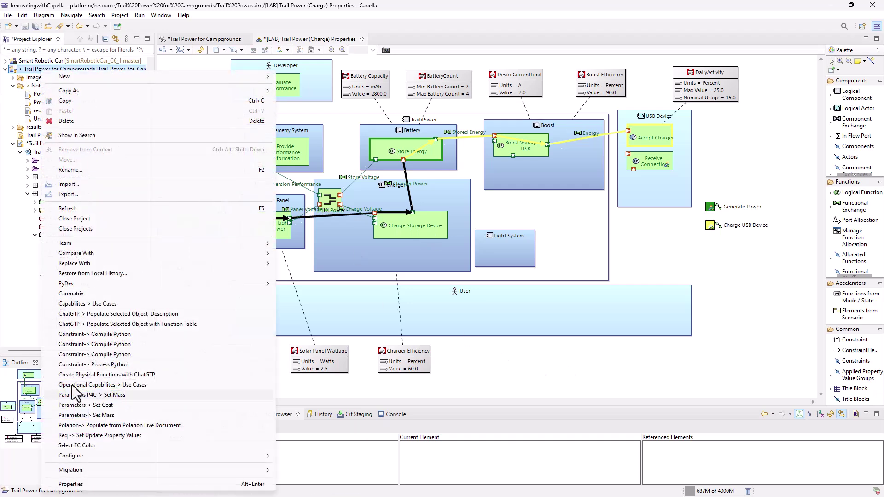
{"action": "mouse_move", "coordinate": [99, 246]}
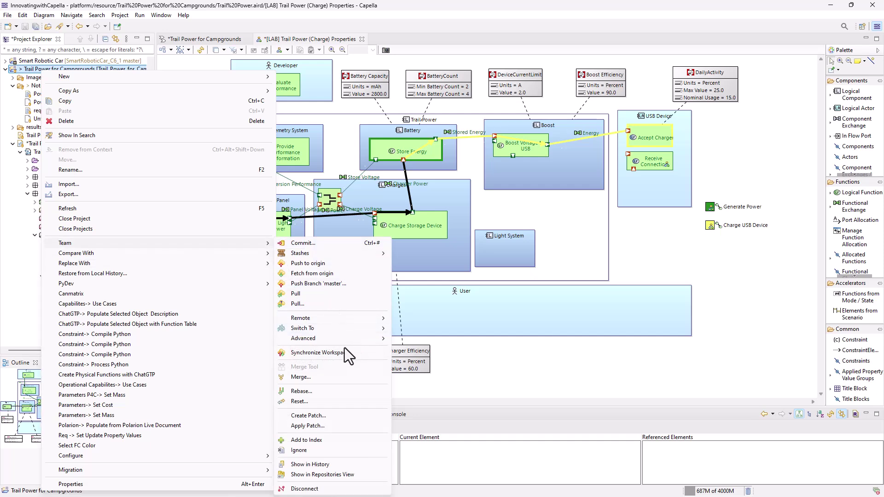
{"action": "mouse_move", "coordinate": [308, 322]}
{"action": "left_click", "coordinate": [494, 363]}
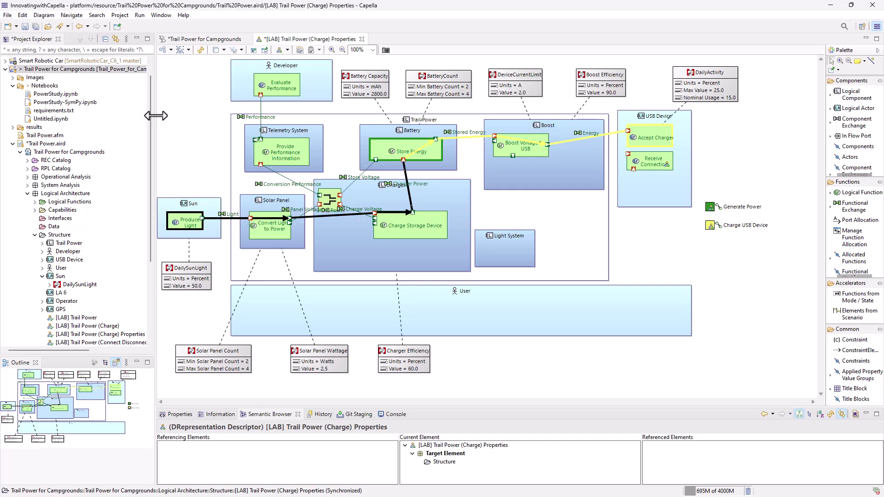
{"action": "left_click_drag", "start_coordinate": [152, 113], "coordinate": [186, 113]}
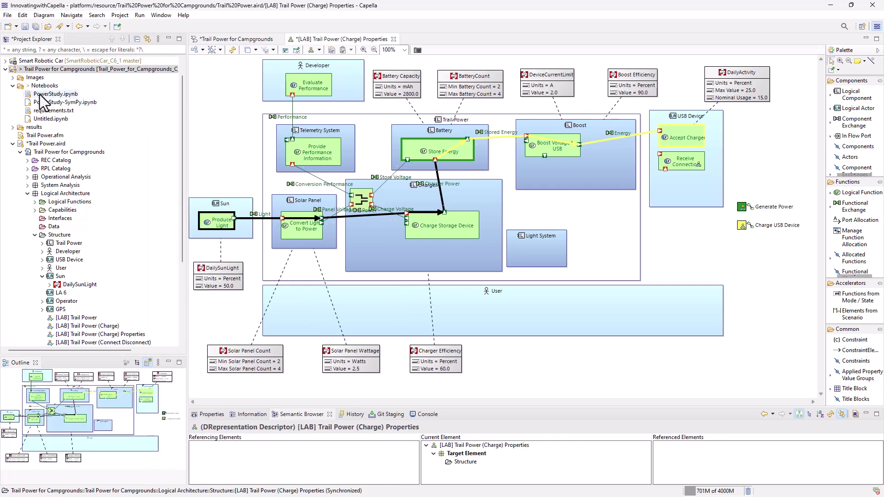
Open PowerStudy.ipynb from the project tree with jupyter-notebook
{"action": "right_click", "coordinate": [39, 95]}
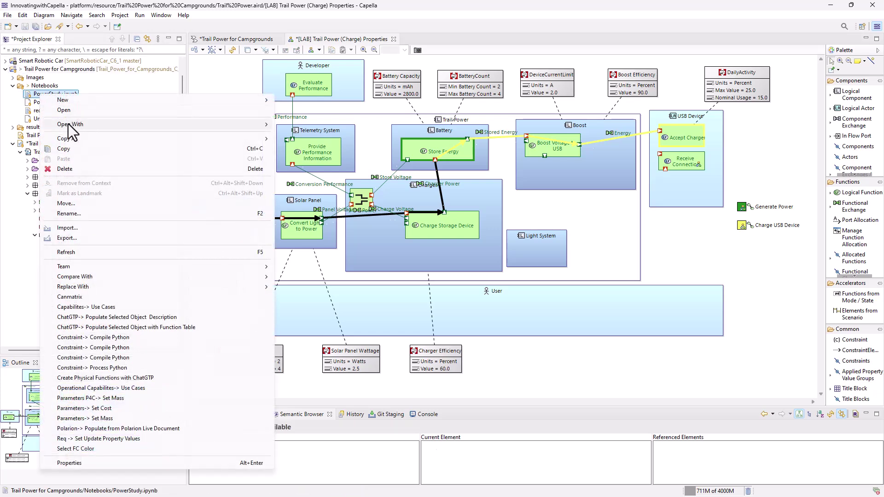
{"action": "mouse_move", "coordinate": [68, 124]}
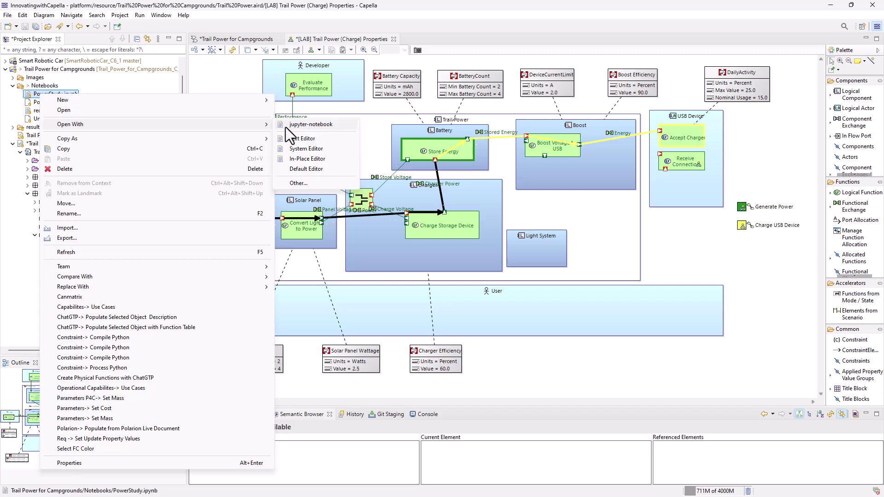
{"action": "left_click", "coordinate": [35, 93]}
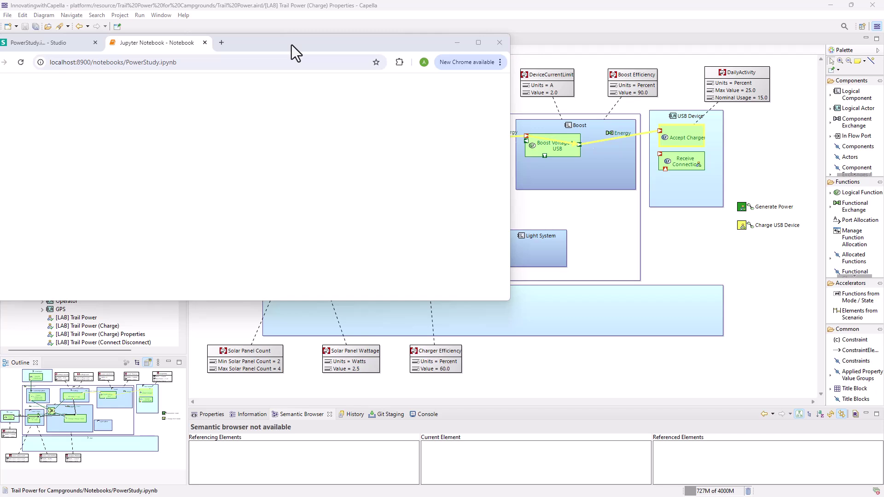
Maximize the PowerStudy notebook window, review its cells, then float it over Capella
{"action": "left_click_drag", "start_coordinate": [292, 45], "coordinate": [480, 45]}
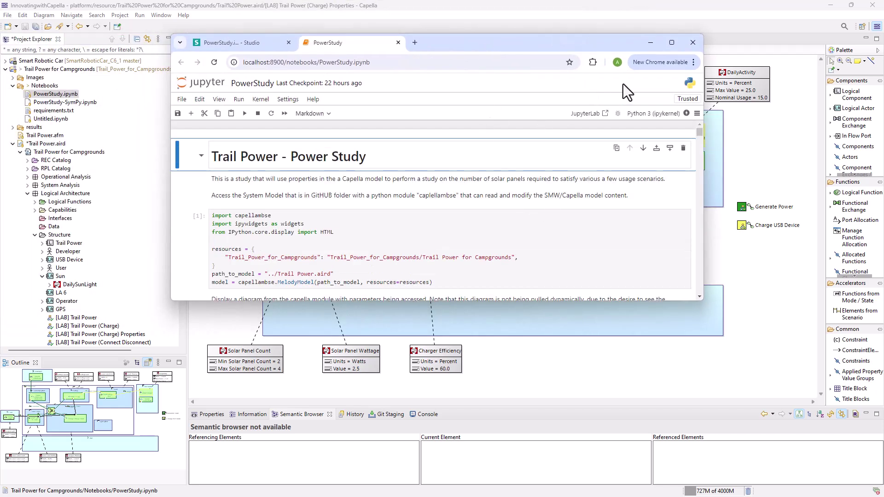
{"action": "left_click", "coordinate": [671, 41]}
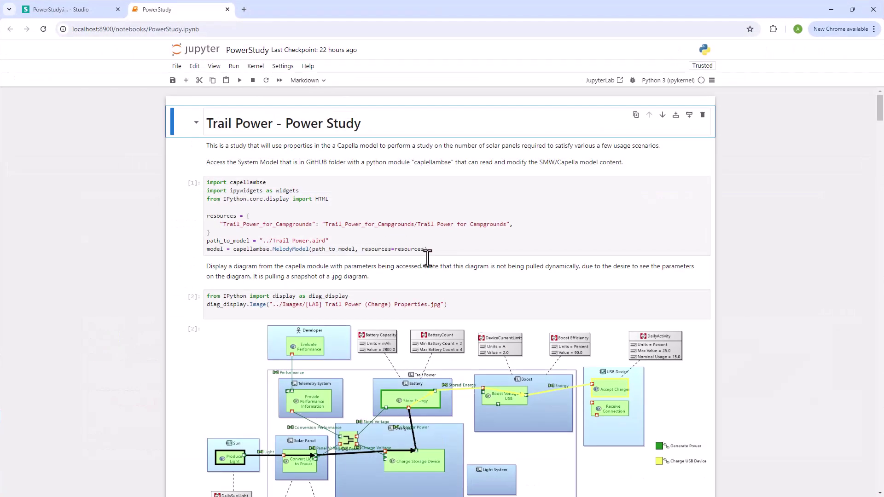
{"action": "scroll", "coordinate": [433, 261], "scroll_direction": "down", "scroll_amount": 2}
{"action": "scroll", "coordinate": [435, 265], "scroll_direction": "down", "scroll_amount": 20}
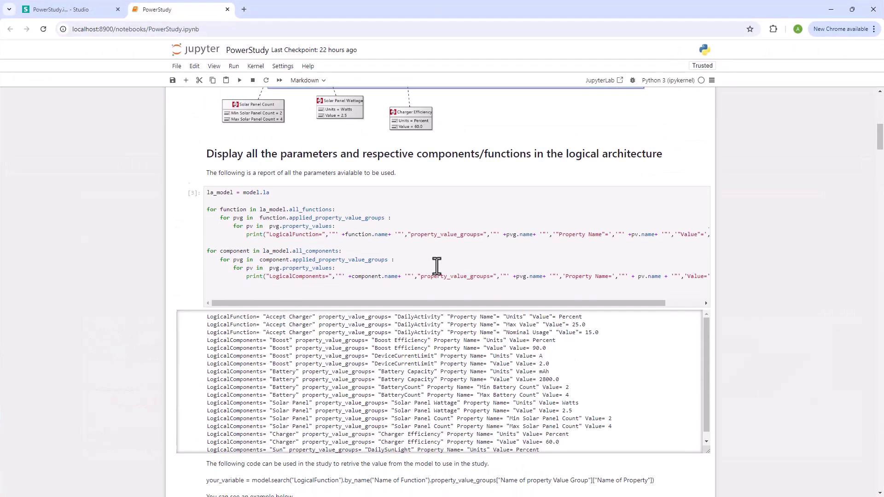
{"action": "scroll", "coordinate": [439, 267], "scroll_direction": "down", "scroll_amount": 5}
{"action": "scroll", "coordinate": [438, 265], "scroll_direction": "up", "scroll_amount": 20}
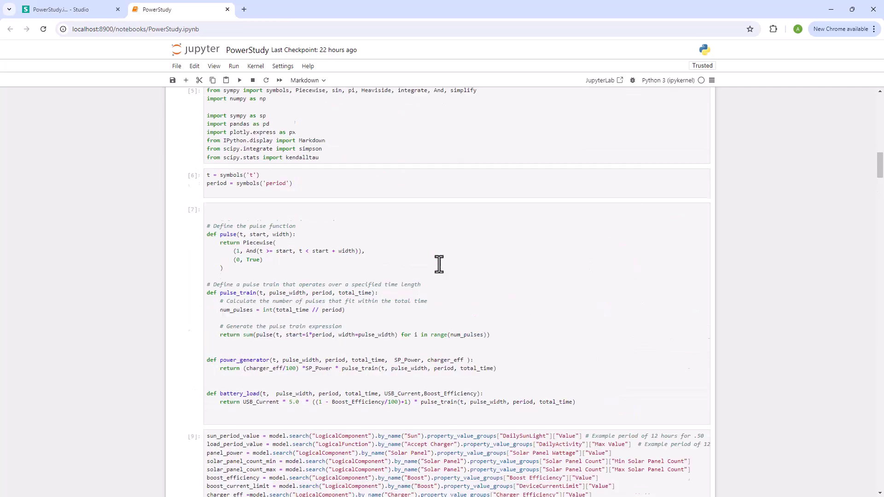
{"action": "scroll", "coordinate": [437, 265], "scroll_direction": "up", "scroll_amount": 5}
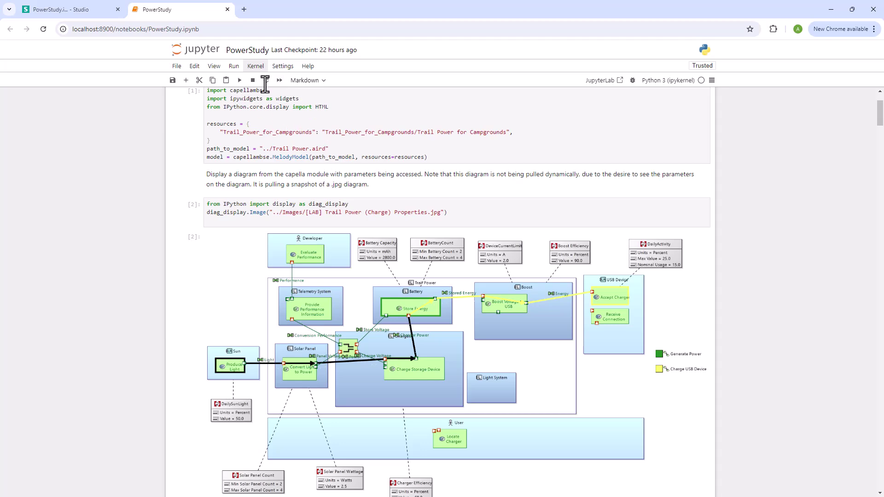
{"action": "left_click_drag", "start_coordinate": [314, 7], "coordinate": [386, 91]}
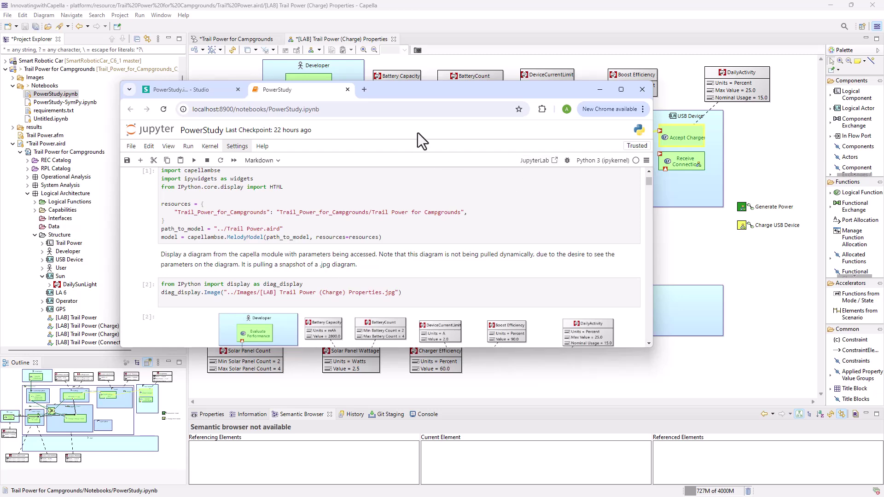
Move the notebook window up-left and bring the Trail Power diagram output into view
{"action": "left_click_drag", "start_coordinate": [424, 97], "coordinate": [382, 33]}
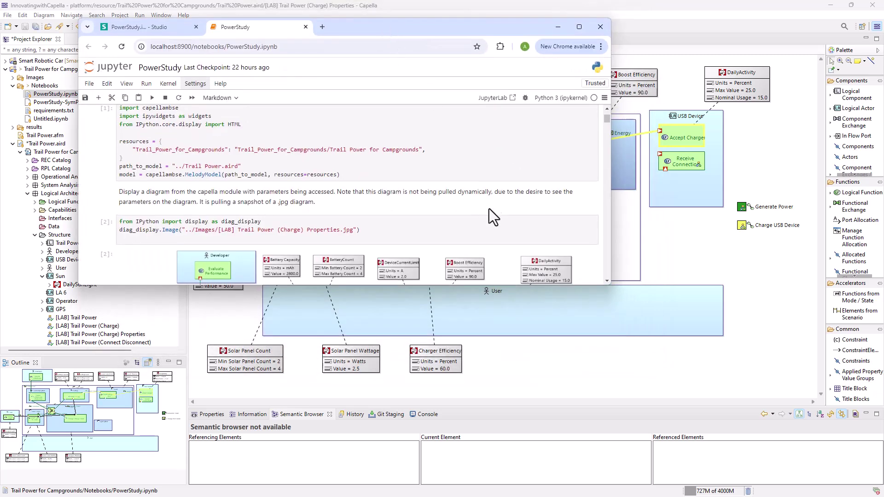
{"action": "scroll", "coordinate": [478, 210], "scroll_direction": "down", "scroll_amount": 3}
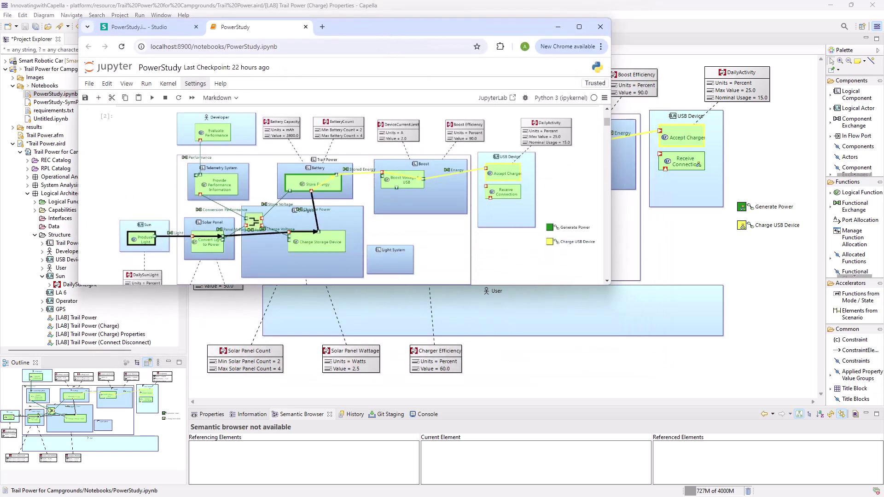